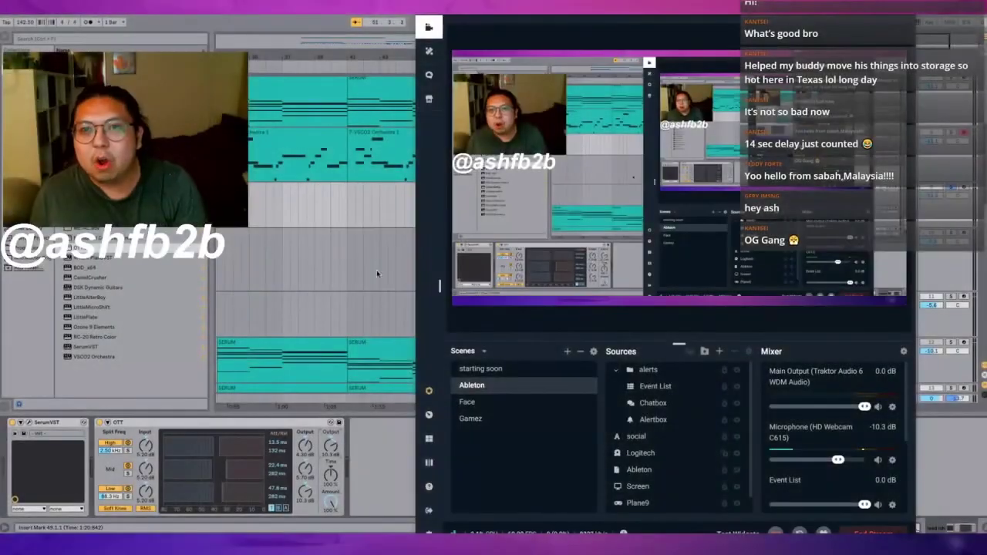
Insert a new MIDI track directly below the VSCO2 Orchestra piano track holding the SERUM chord clips.
left_click(373, 262)
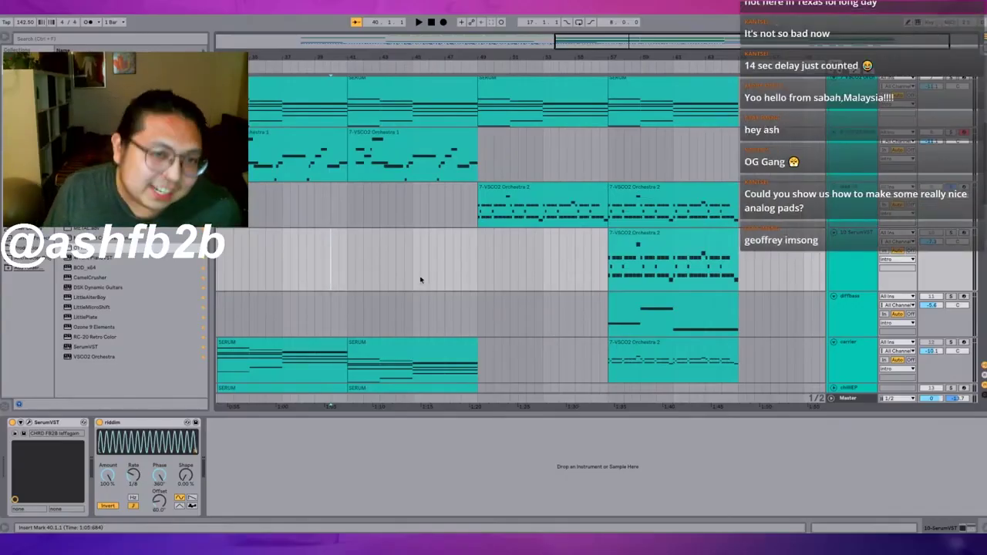
scroll(413, 257, "up", 4)
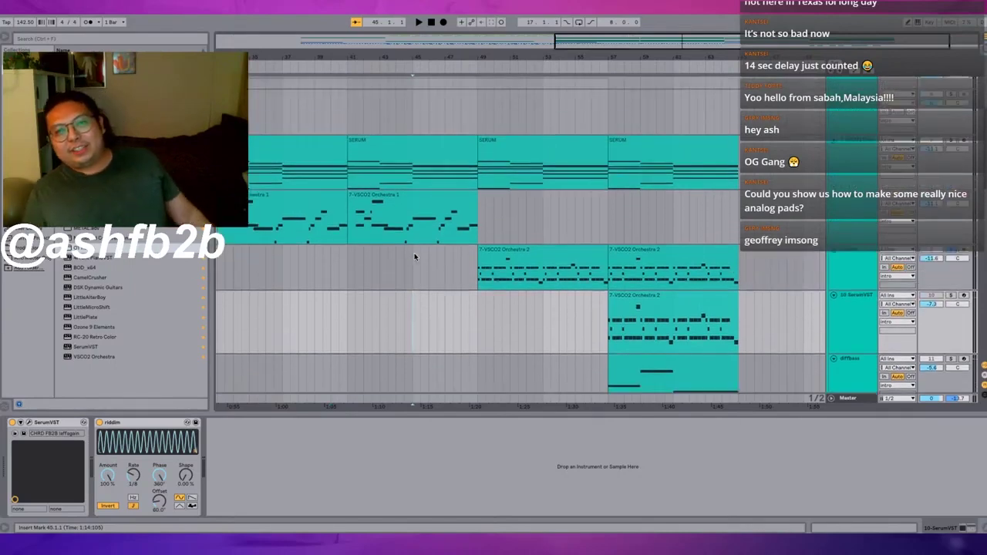
left_click(537, 148)
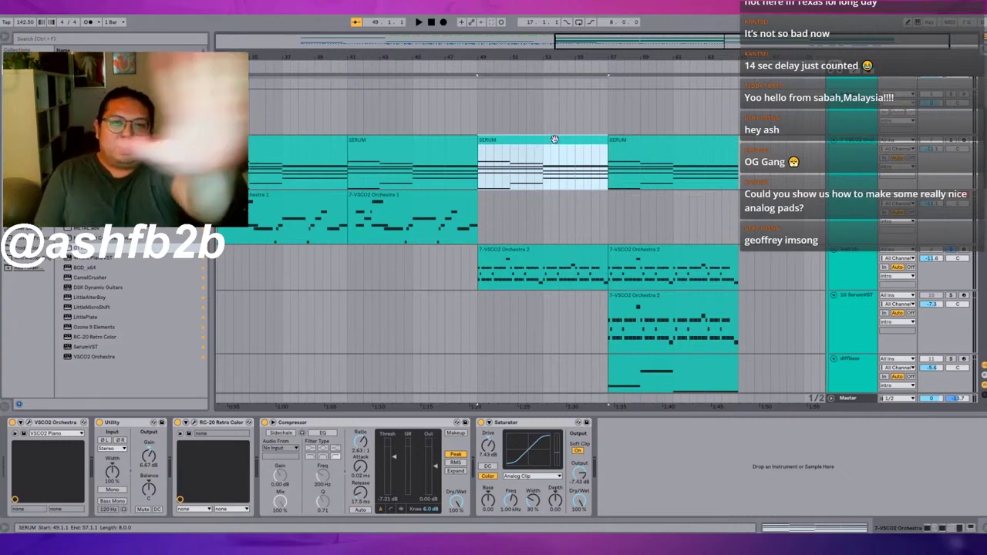
left_click(865, 157)
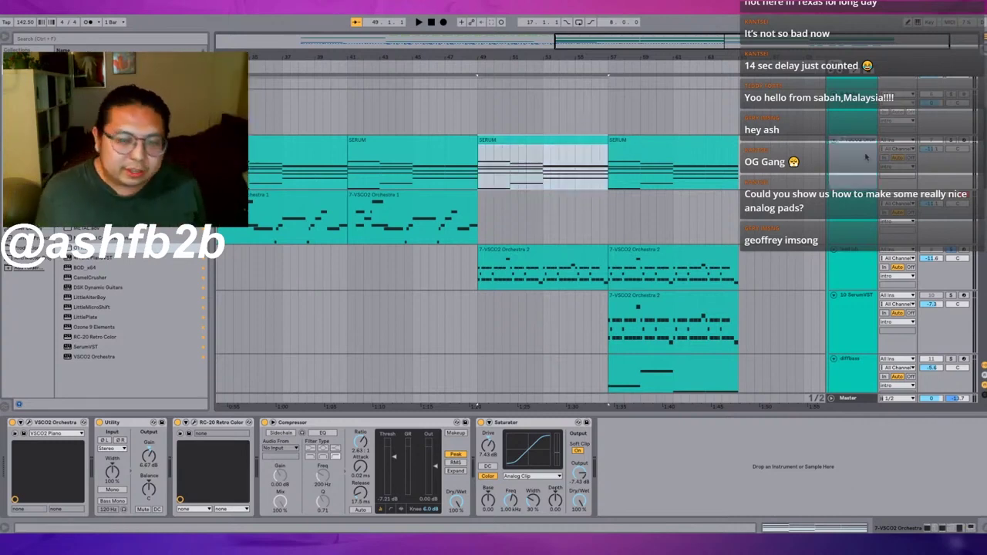
key("ctrl+shift+t")
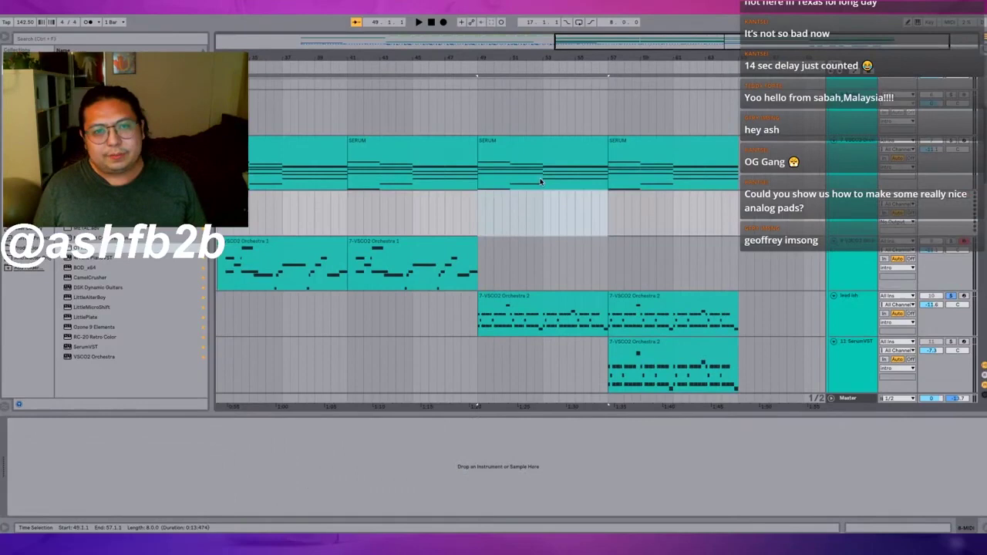
Copy the SERUM chord clip at bar 49 down onto the new empty MIDI track.
left_click(535, 150)
left_click(855, 220)
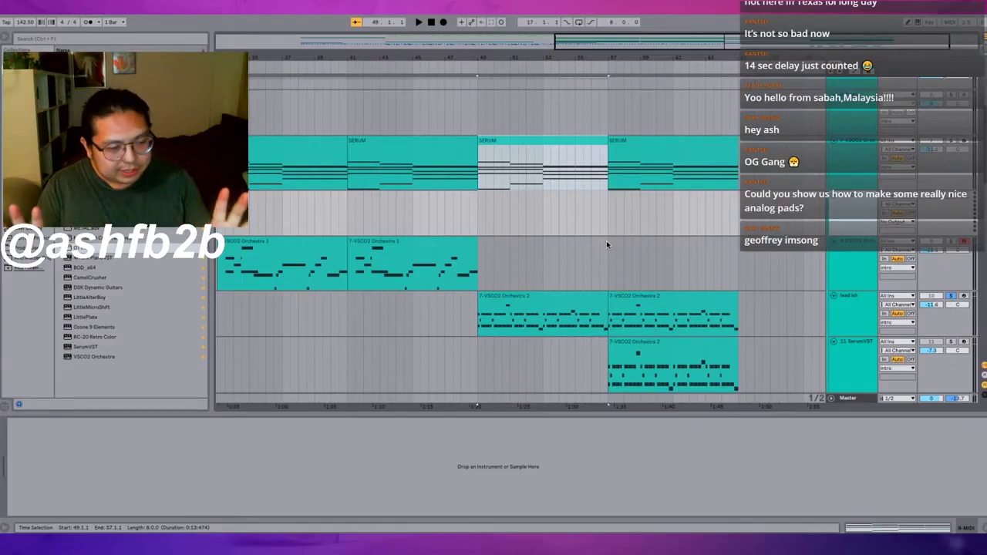
left_click(552, 159)
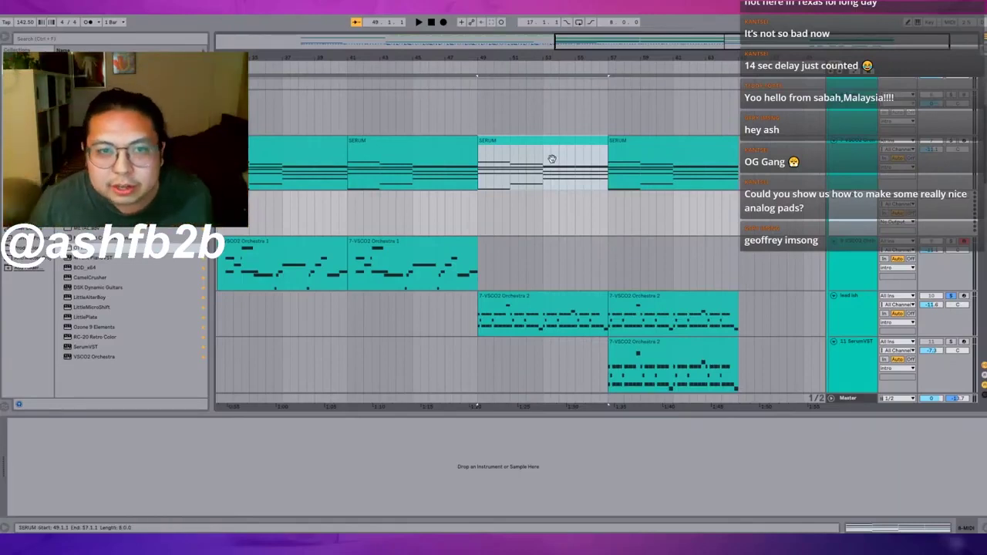
left_click_drag(519, 141, 517, 201, "ctrl")
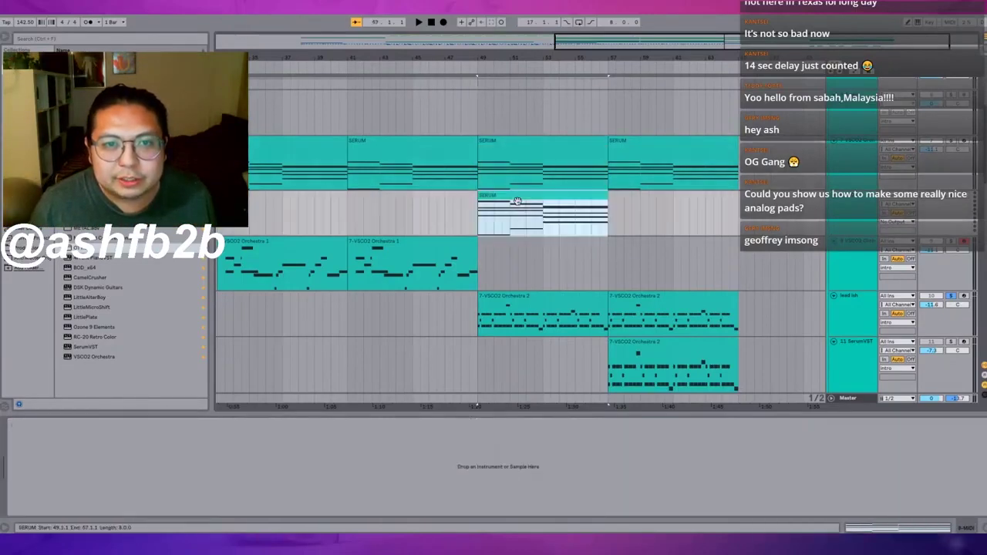
Solo the VSCO2 Orchestra piano track and listen to its chords from bar 49.
left_click(951, 141)
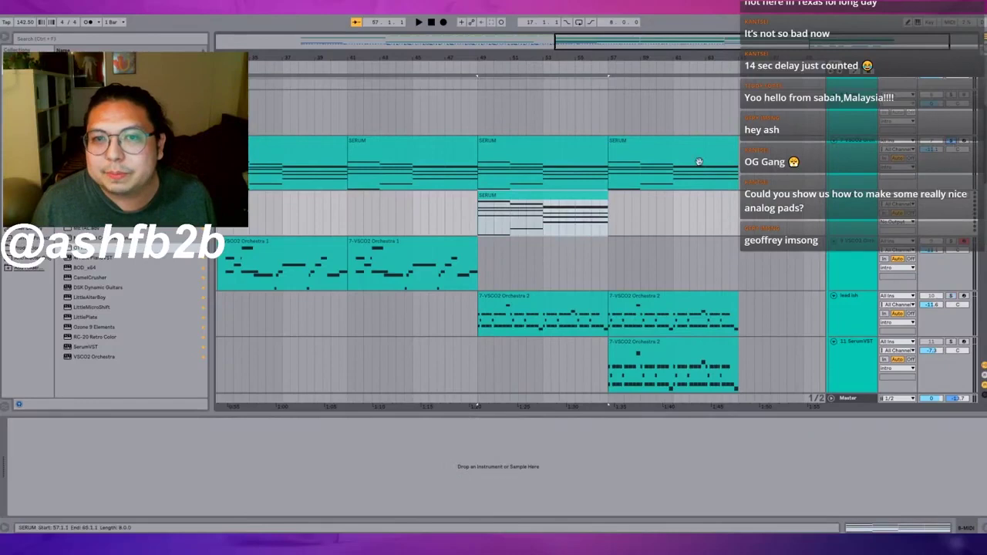
left_click(478, 182)
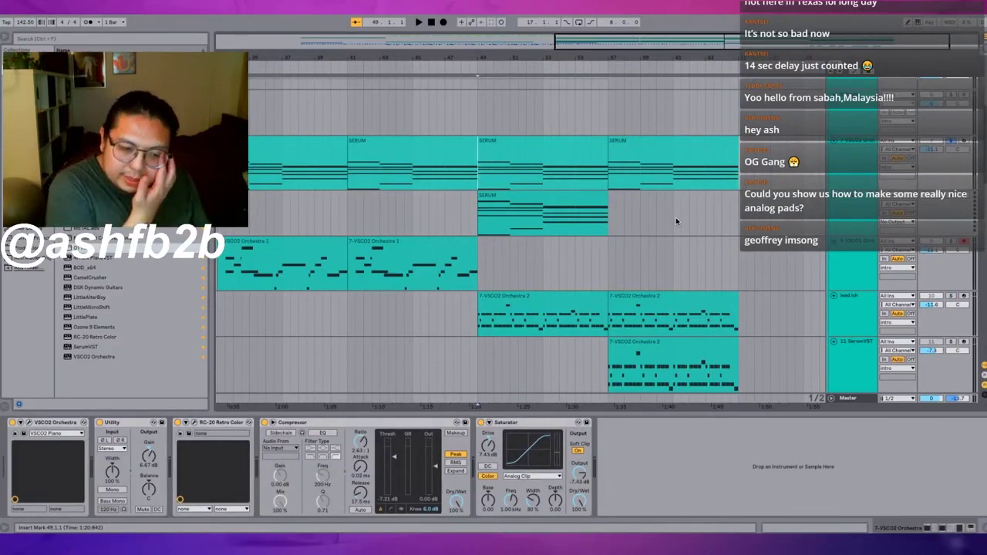
key("space")
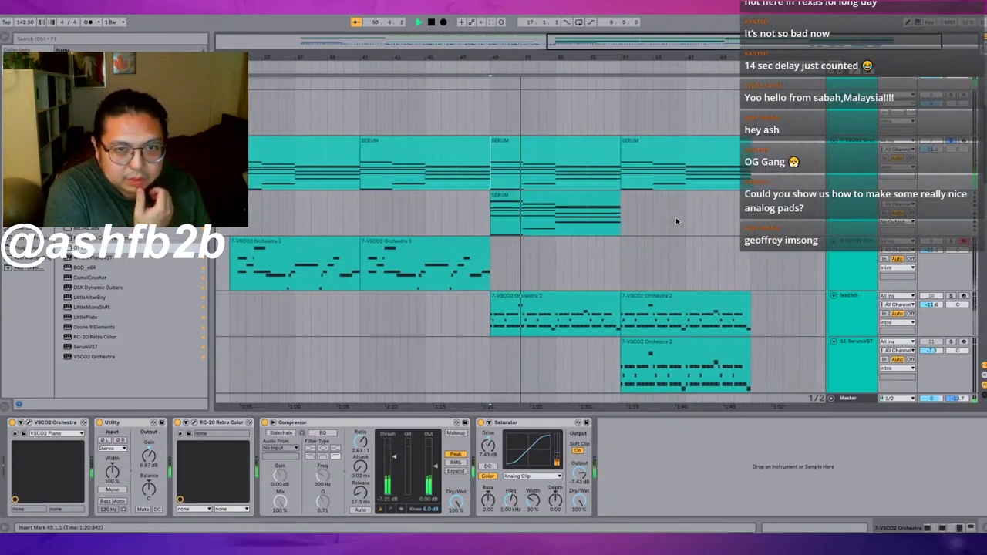
key("space")
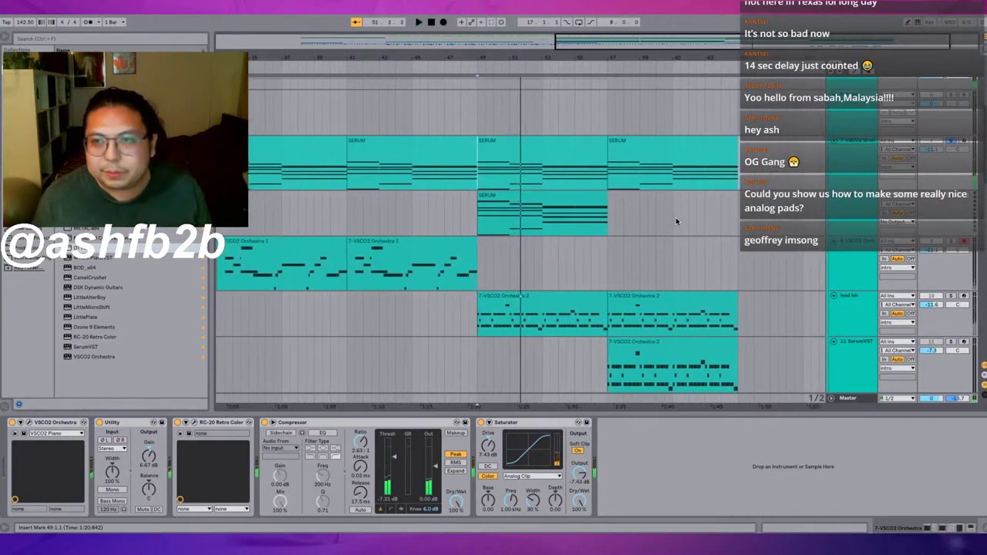
Load SerumVST onto the new MIDI track and move its window clear of the copied clip.
left_click(509, 209)
left_click(508, 209)
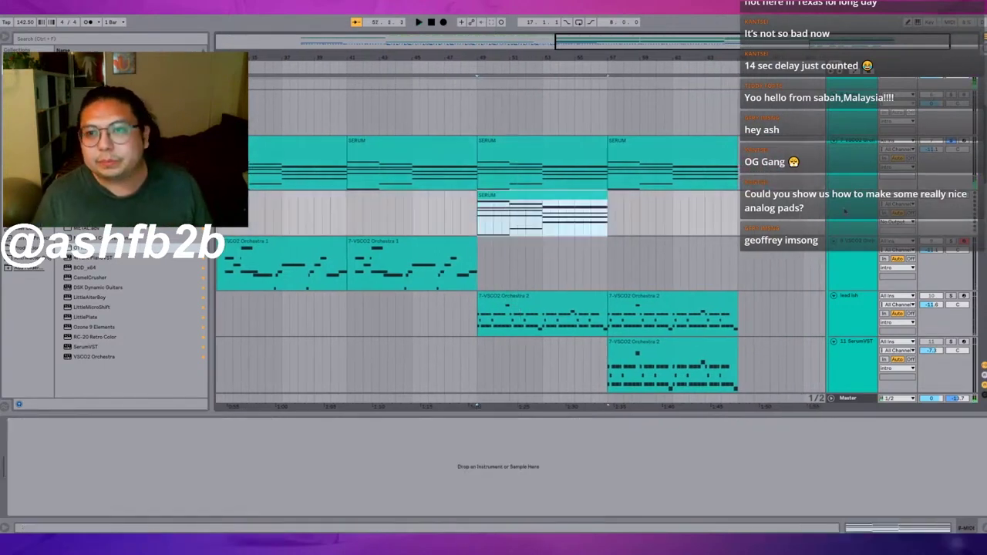
left_click(84, 347)
left_click_drag(550, 219, 550, 216)
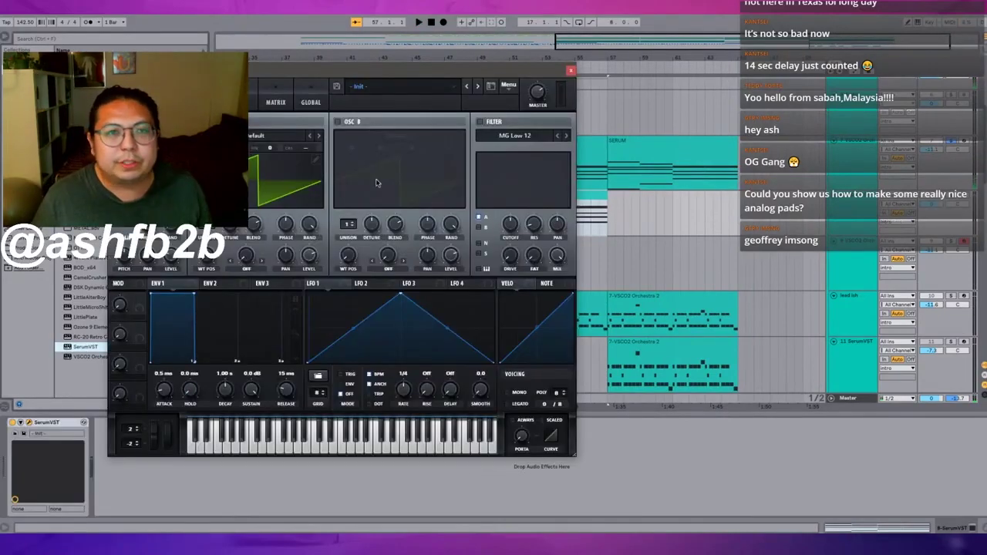
mouse_move(368, 71)
left_mouse_down()
mouse_move(394, 61)
mouse_move(363, 62)
left_mouse_up()
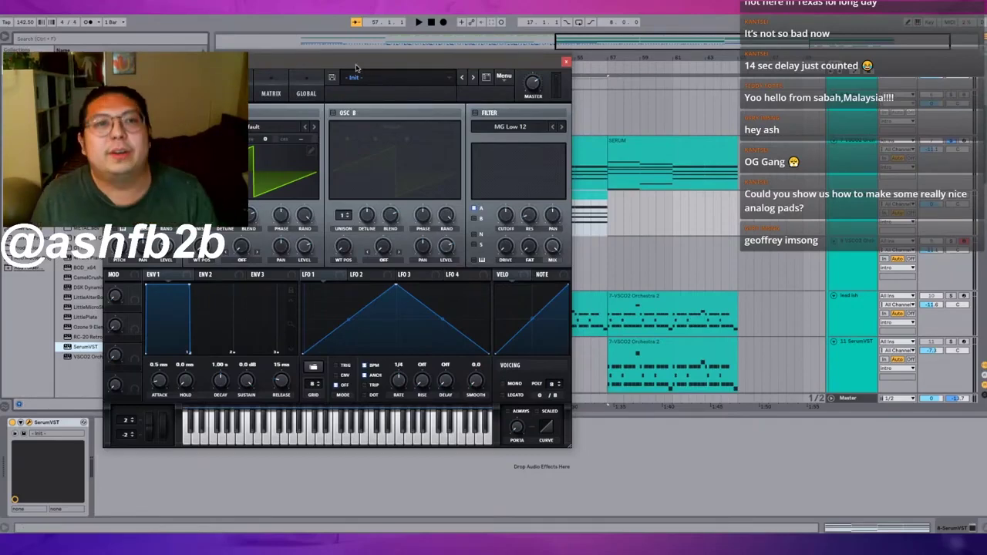
left_click_drag(357, 68, 256, 59)
Loop the copied clip from bar 49 to 57 and solo the new SerumVST track.
left_click_drag(480, 223, 608, 228)
key("ctrl+l")
key("space")
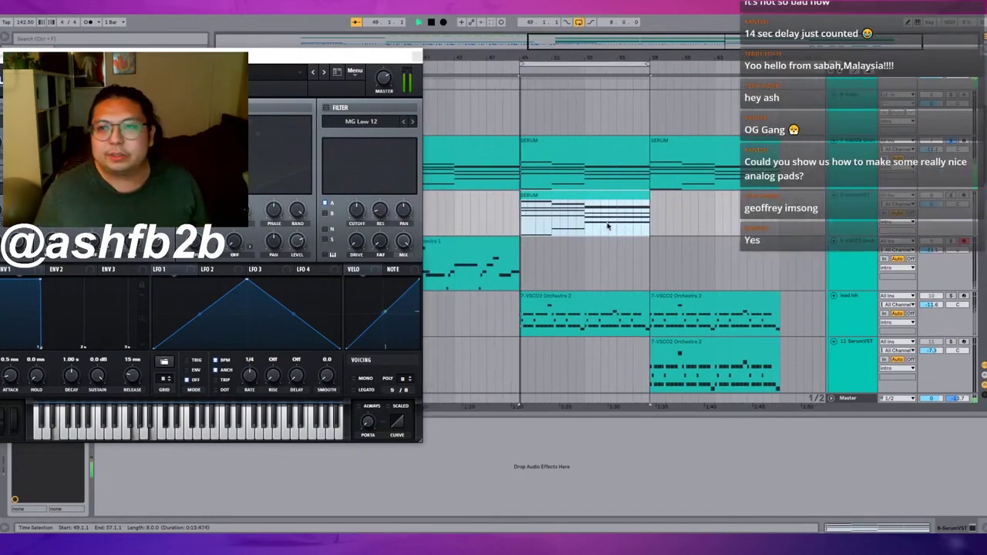
key("space")
left_click(955, 196)
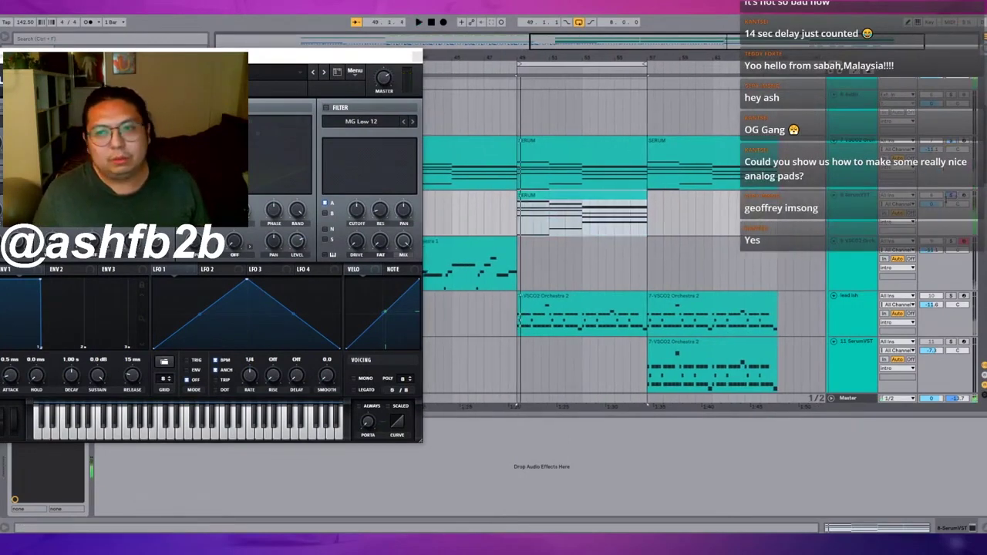
Set Serum's oscillator A to the Analog_BD_Sin wavetable and audition the sound.
left_click_drag(204, 56, 538, 74)
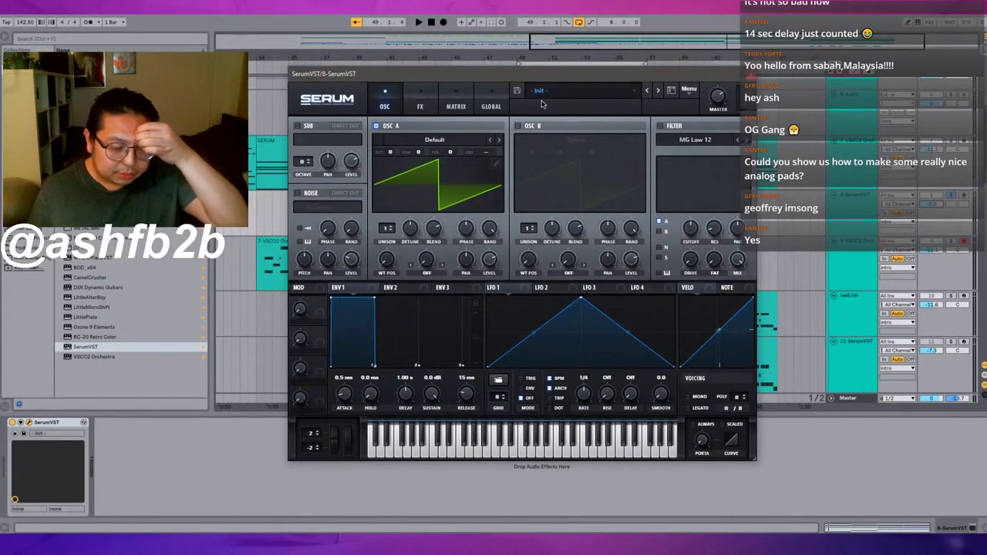
left_click(436, 142)
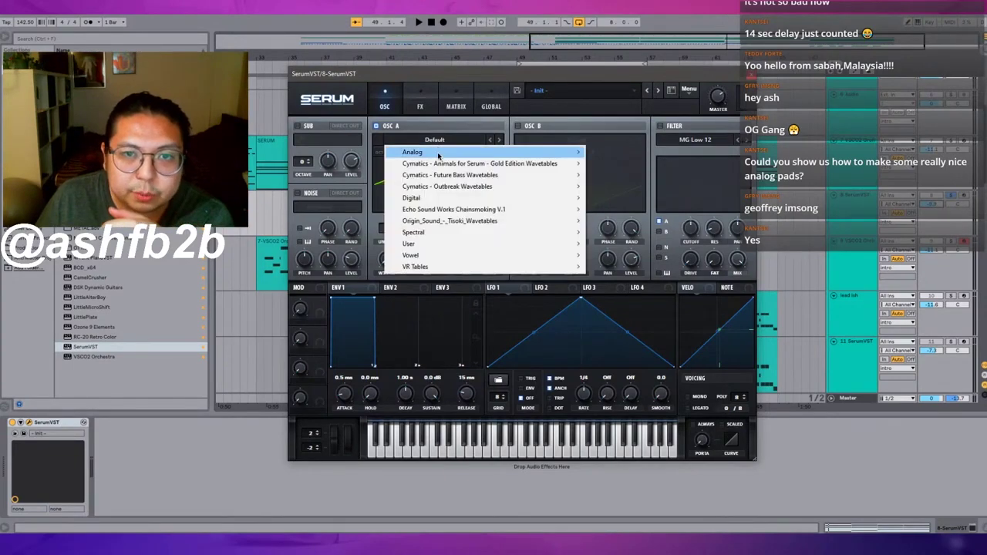
mouse_move(439, 153)
left_click(613, 170)
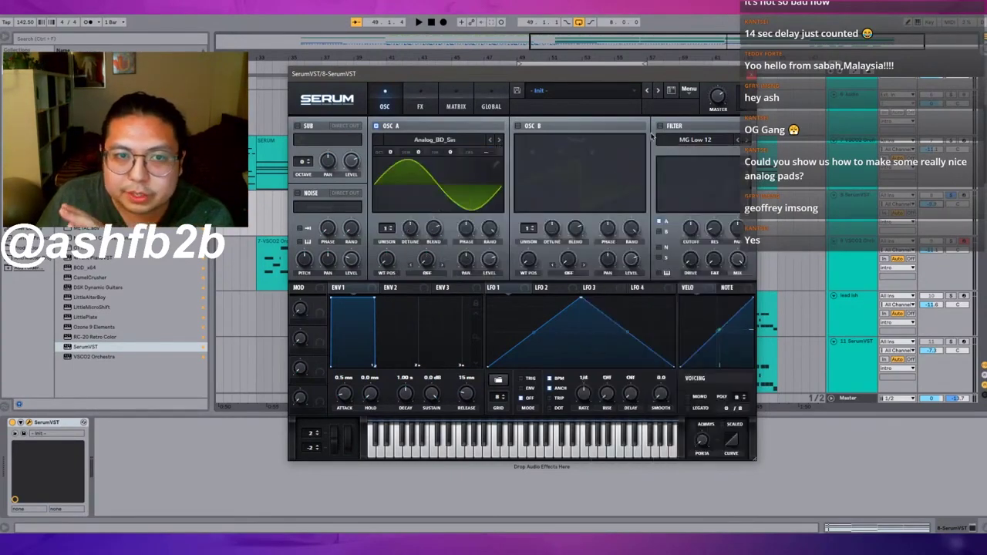
key("space")
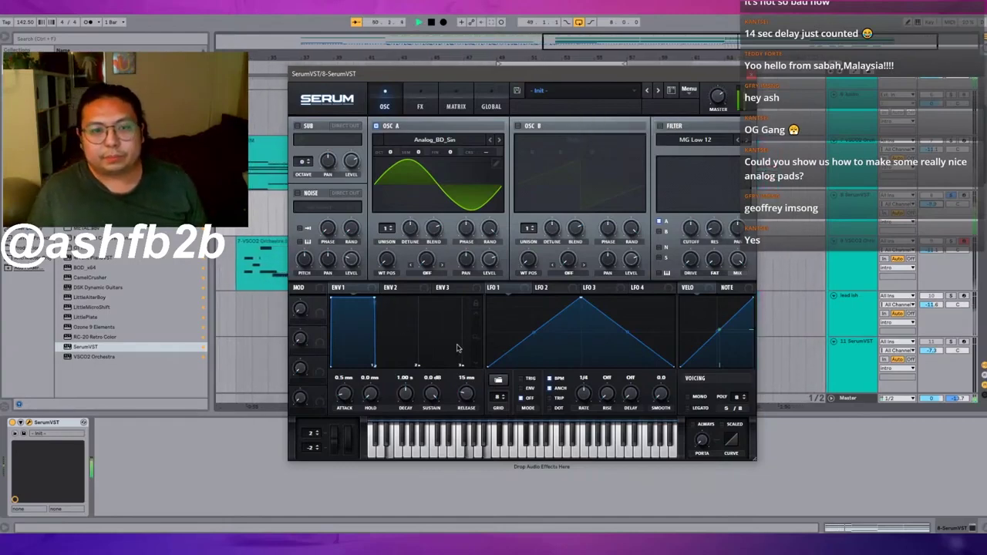
key("space")
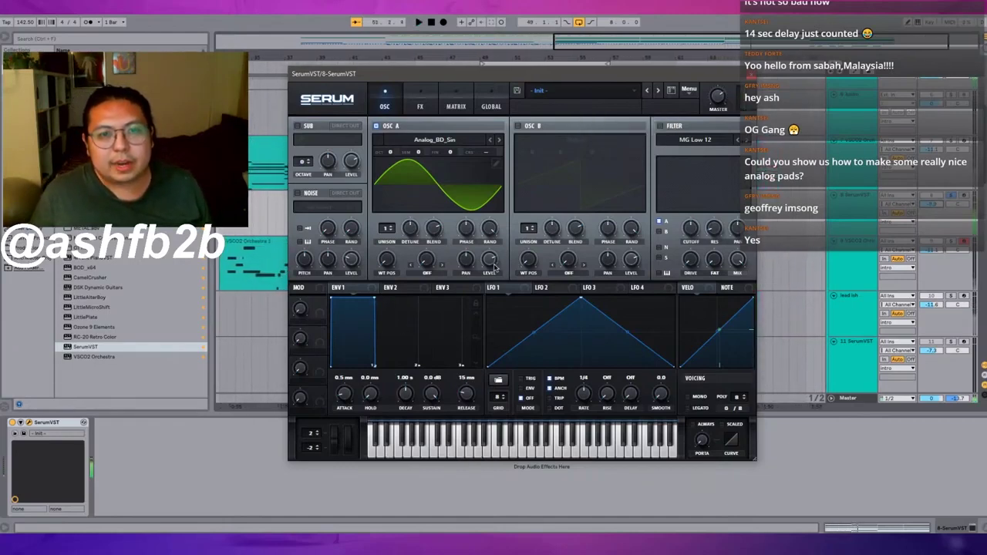
Set Envelope 1's attack to 1.00 s and release to 1.86 s while auditioning the fade-in and fade-out.
left_click_drag(490, 263, 490, 279)
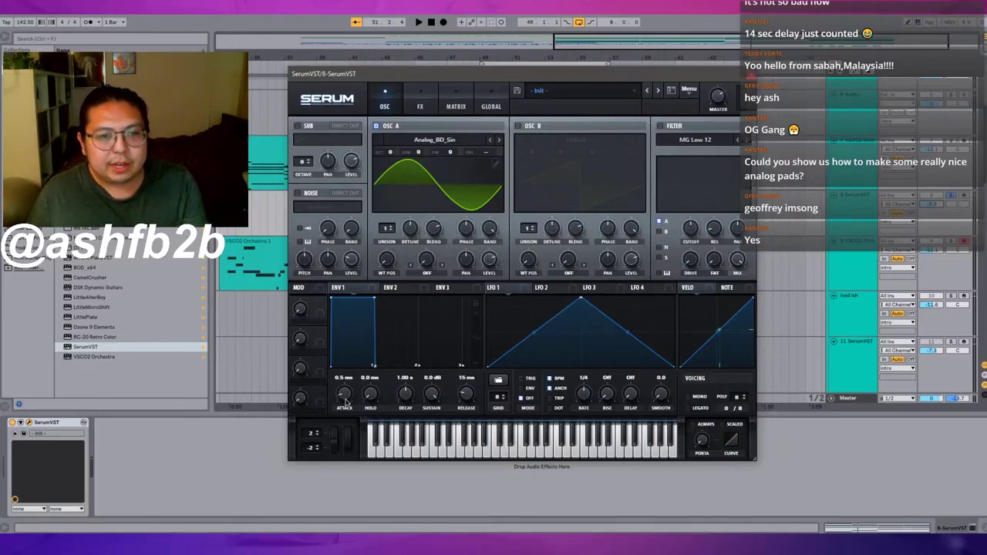
left_click_drag(344, 395, 346, 356)
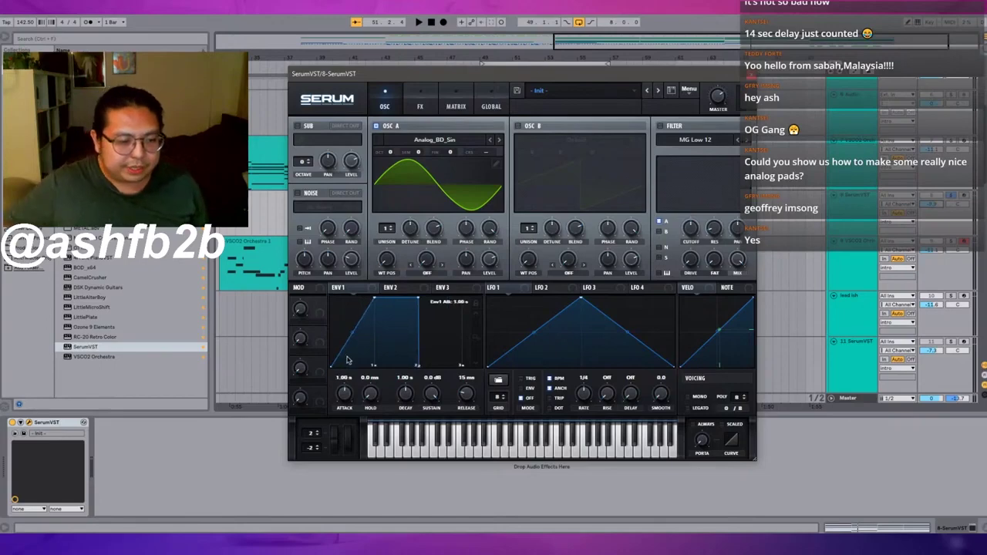
key("space")
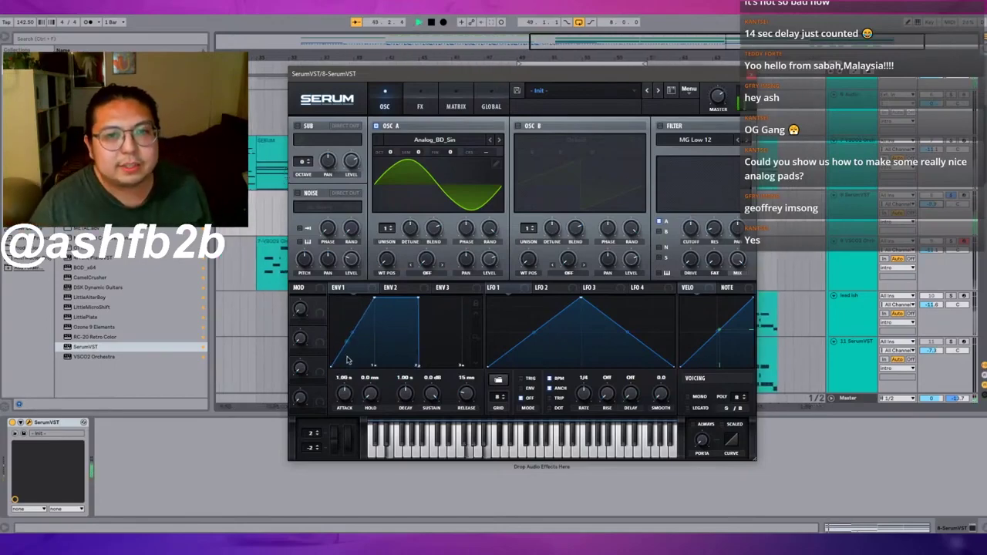
left_click_drag(466, 397, 468, 395)
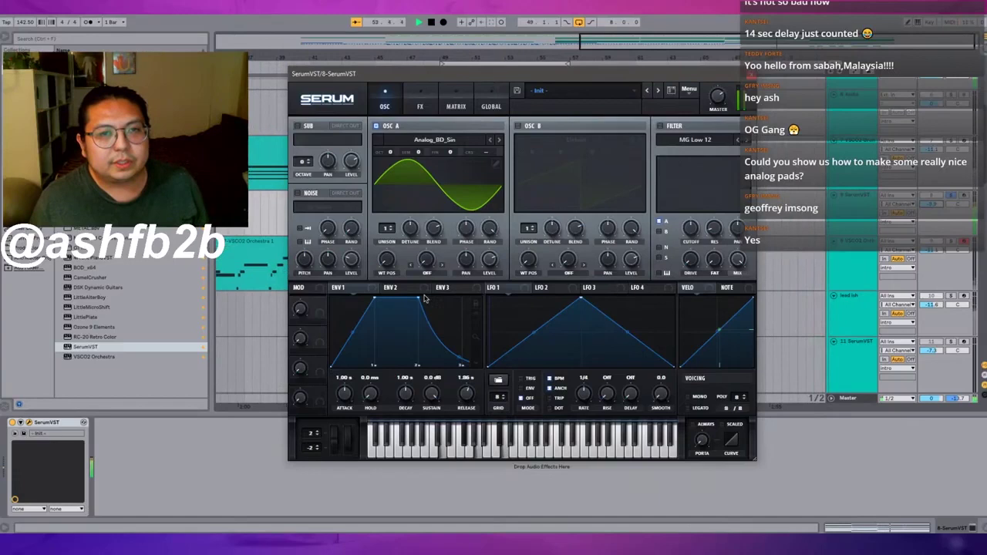
key("space")
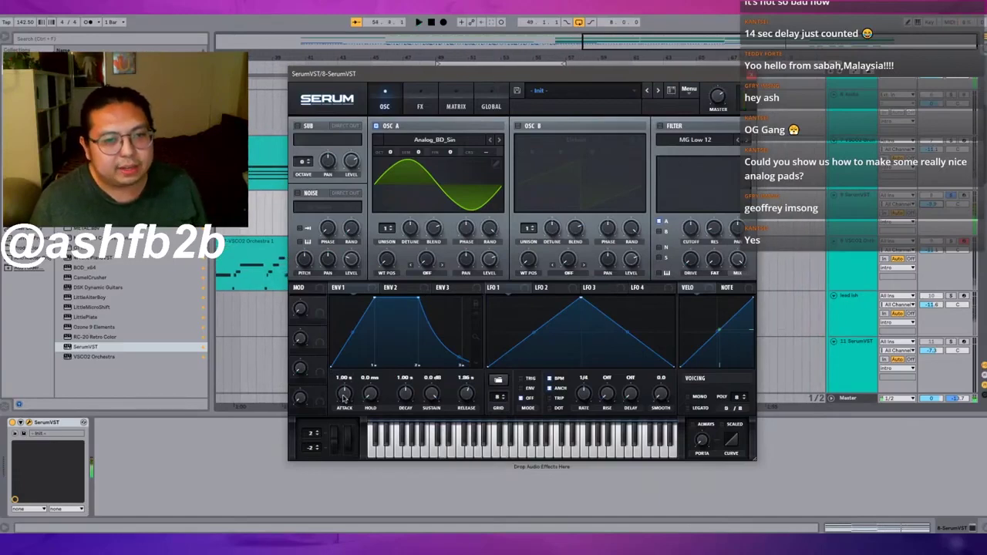
Set Envelope 1's attack to 0.0 ms and its release to 8.6 ms.
left_click_drag(344, 396, 347, 450)
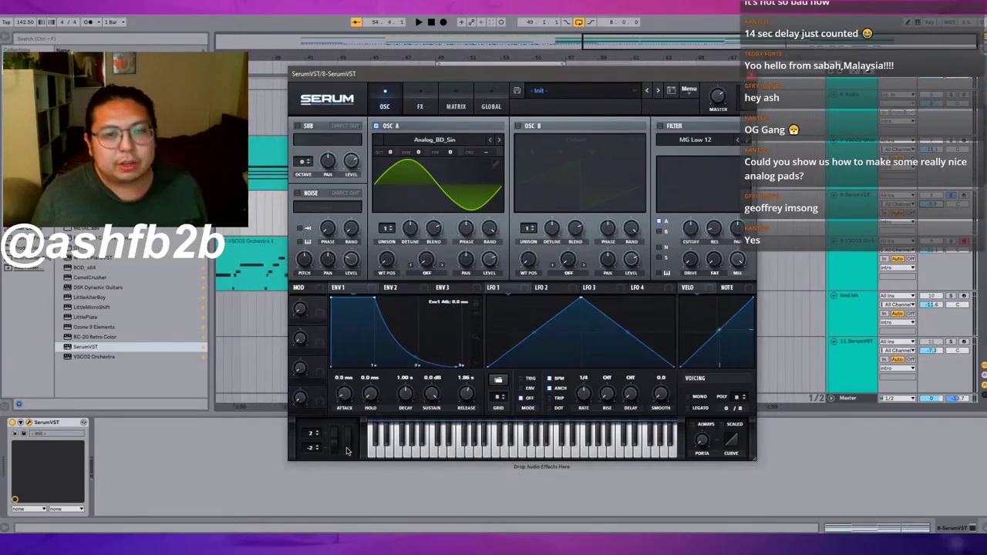
left_click_drag(466, 394, 460, 435)
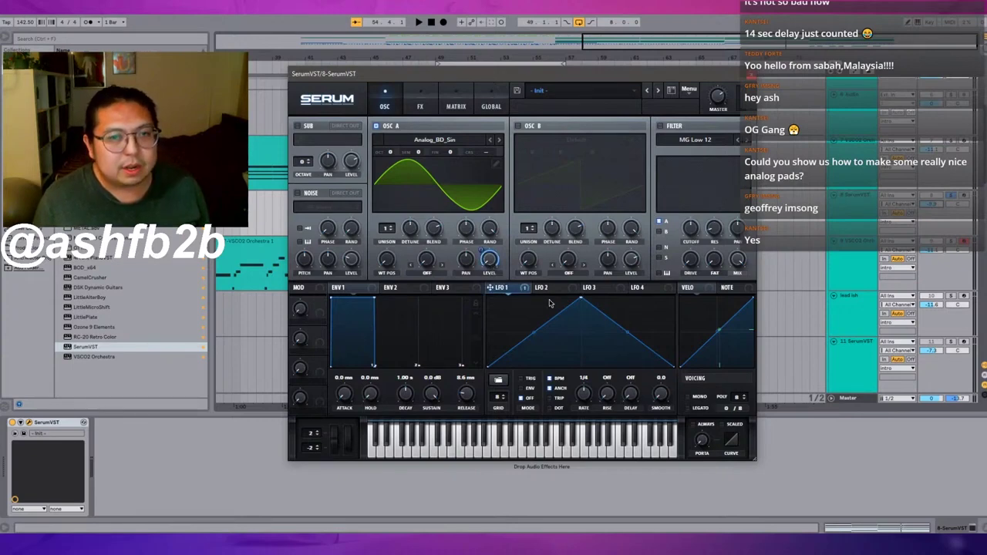
Modulate oscillator A's level with LFO 1 as a rising ramp in Trig mode at rate 1/2, and audition it.
left_click_drag(582, 306, 684, 269)
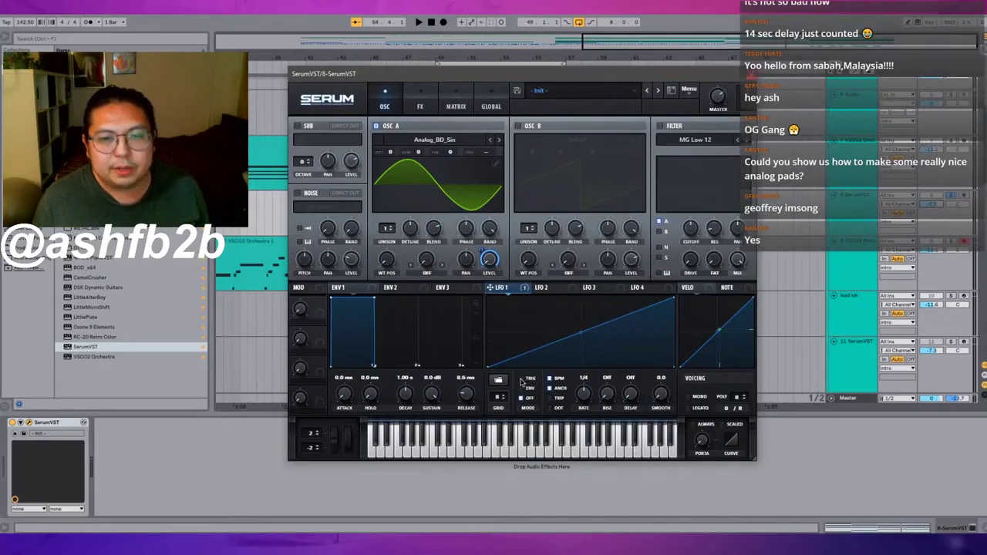
mouse_move(521, 382)
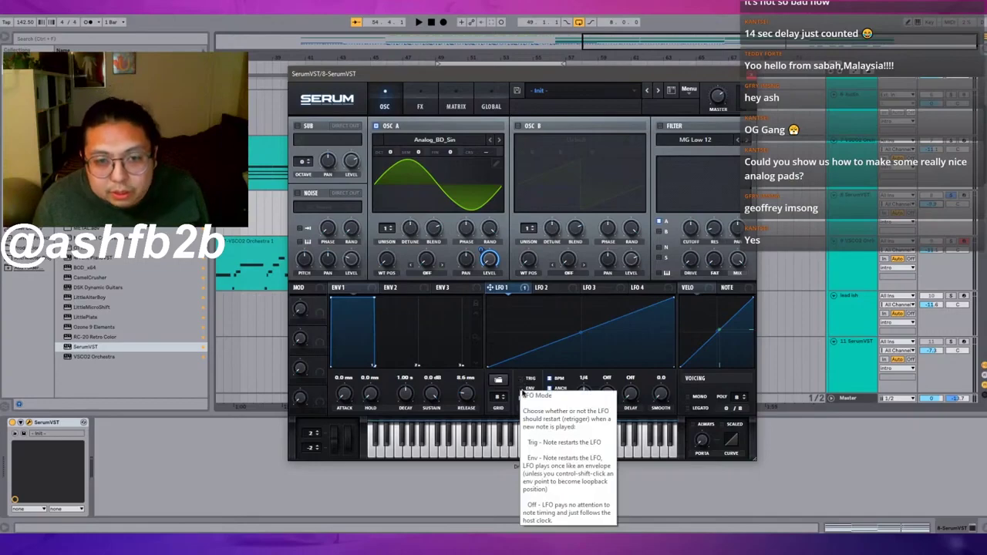
left_click(522, 380)
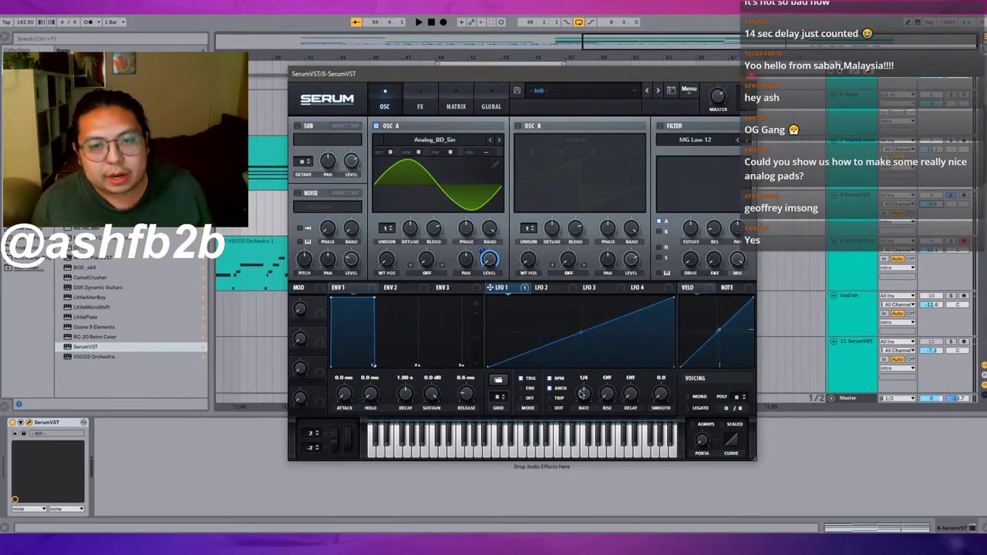
left_click_drag(584, 397, 580, 414)
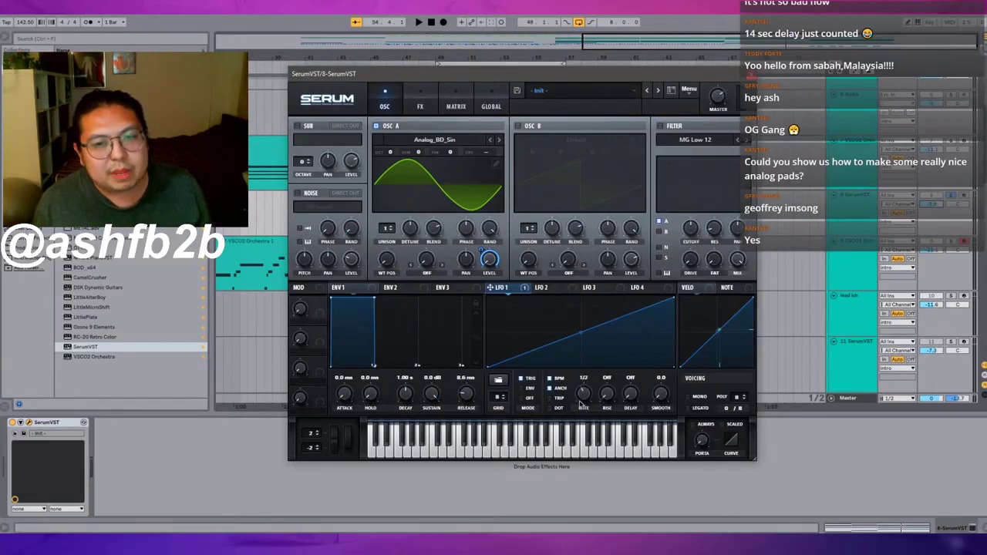
key("space")
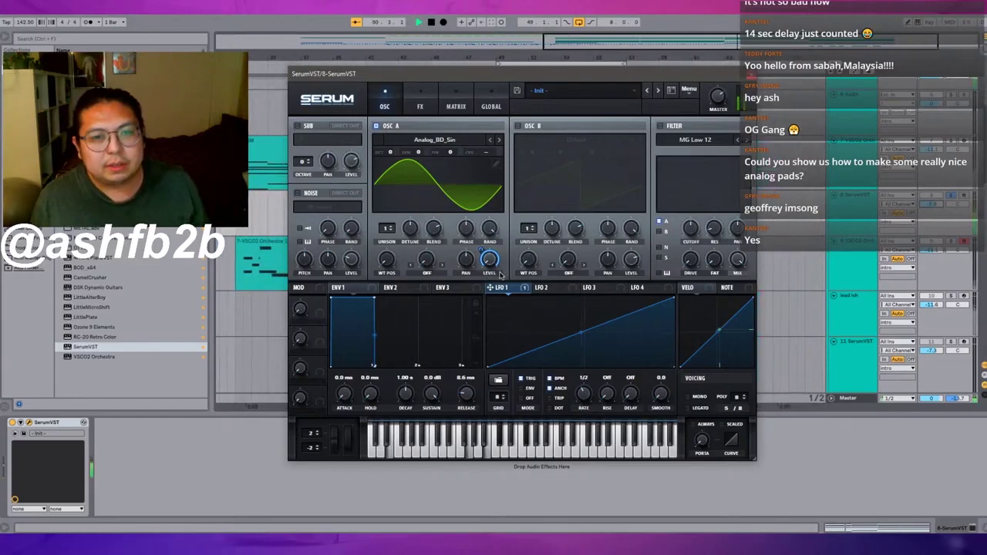
key("space")
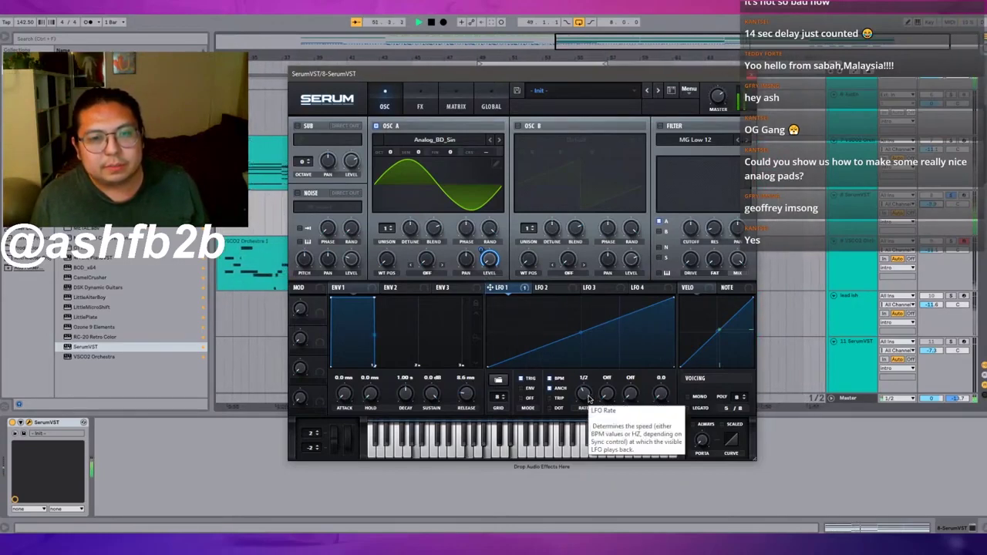
Try slowing LFO 1's rate to 2 bar while auditioning the modulated oscillator A level.
key("space")
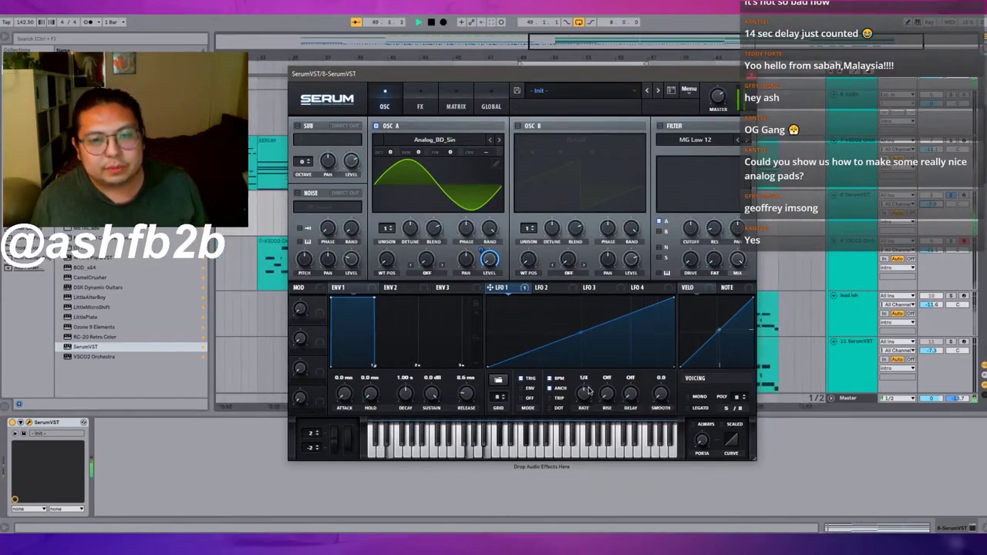
key("space")
left_click_drag(588, 390, 585, 409)
key("space")
key("space")
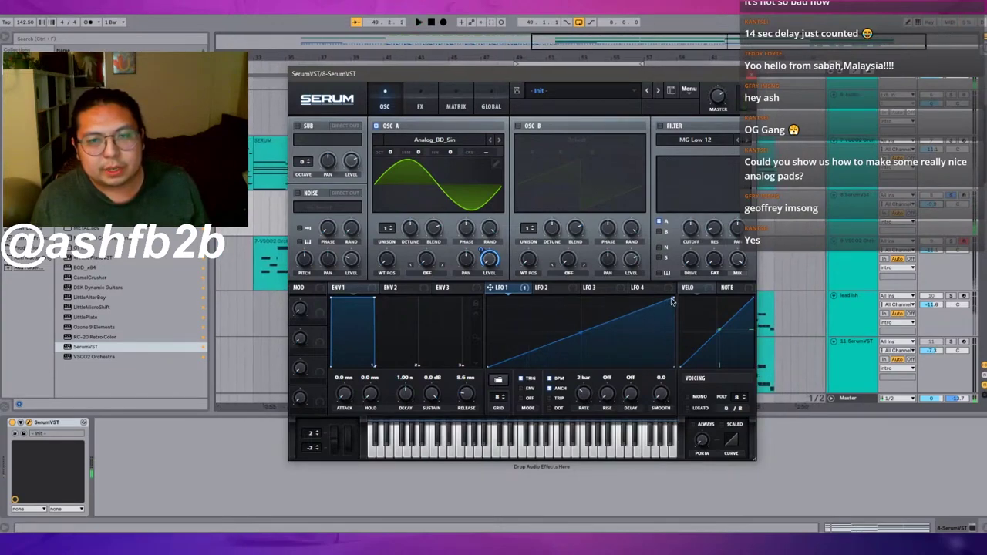
Reshape LFO 1 into a rounded dome peaking at mid-cycle with its rate at one bar, and audition it.
left_click_drag(672, 299, 581, 290)
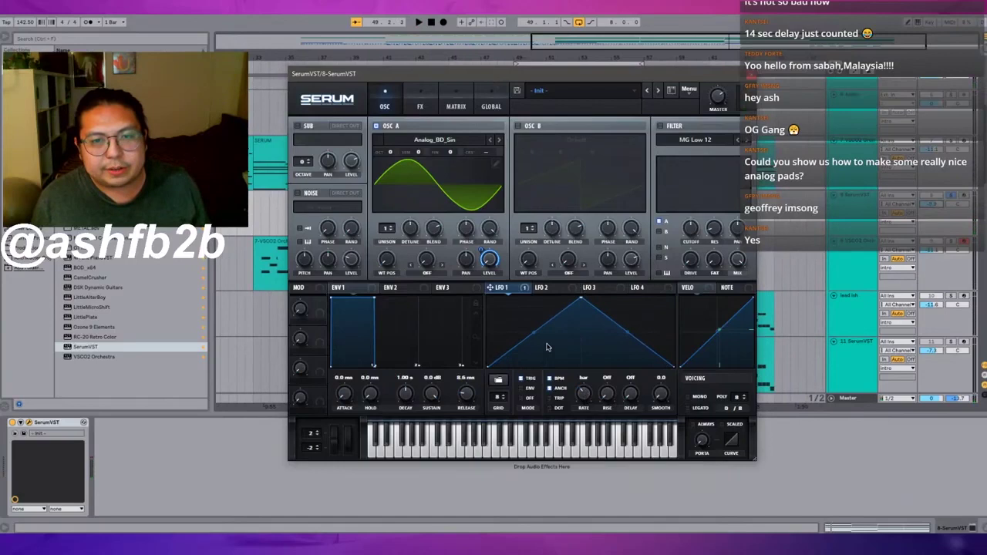
left_click_drag(534, 333, 534, 315)
left_click_drag(627, 333, 640, 323)
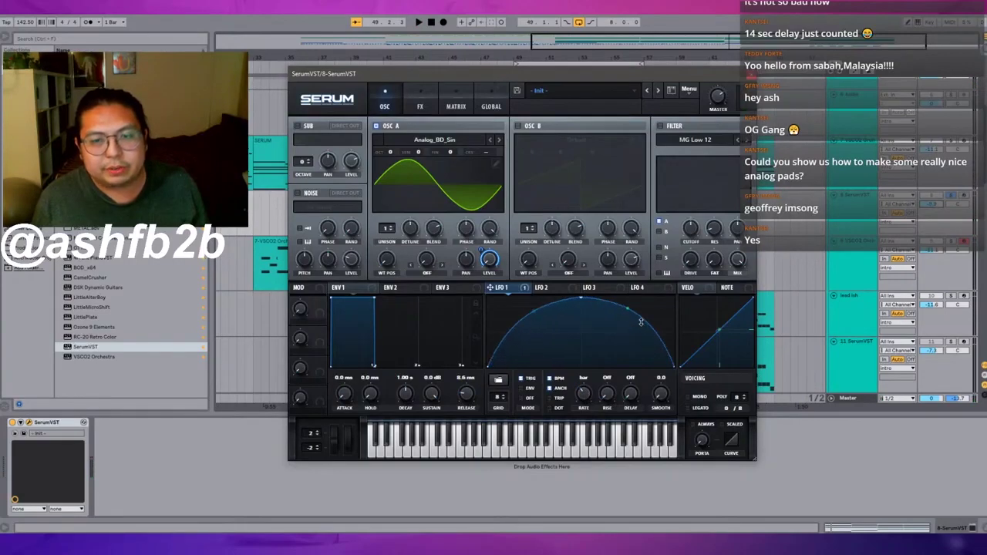
key("space")
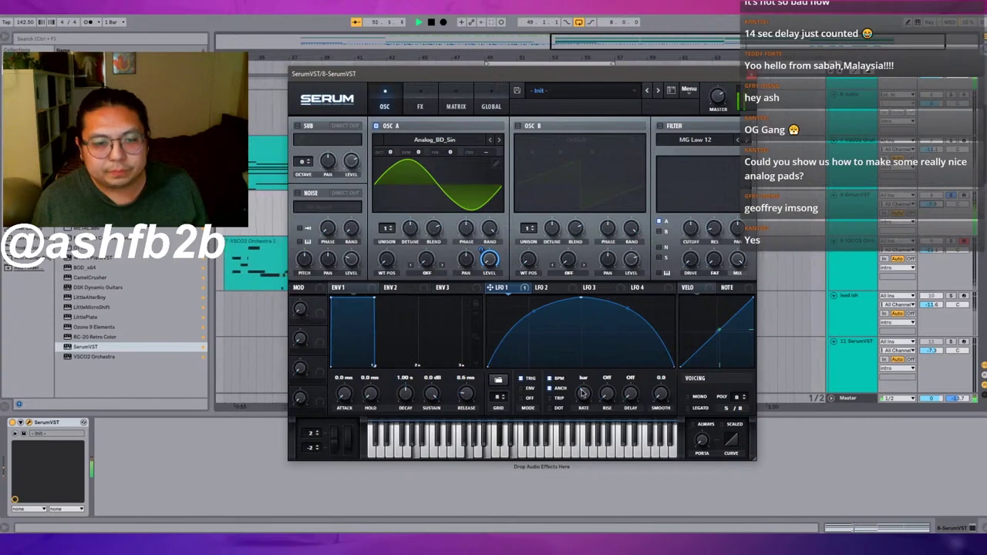
key("space")
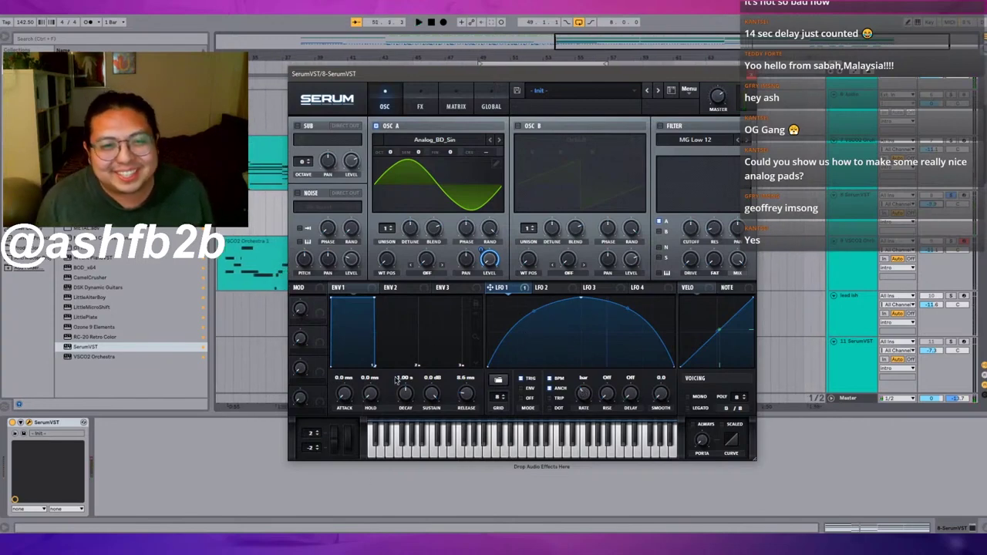
Reset oscillator A's level and remove all of its modulators.
right_click(489, 259)
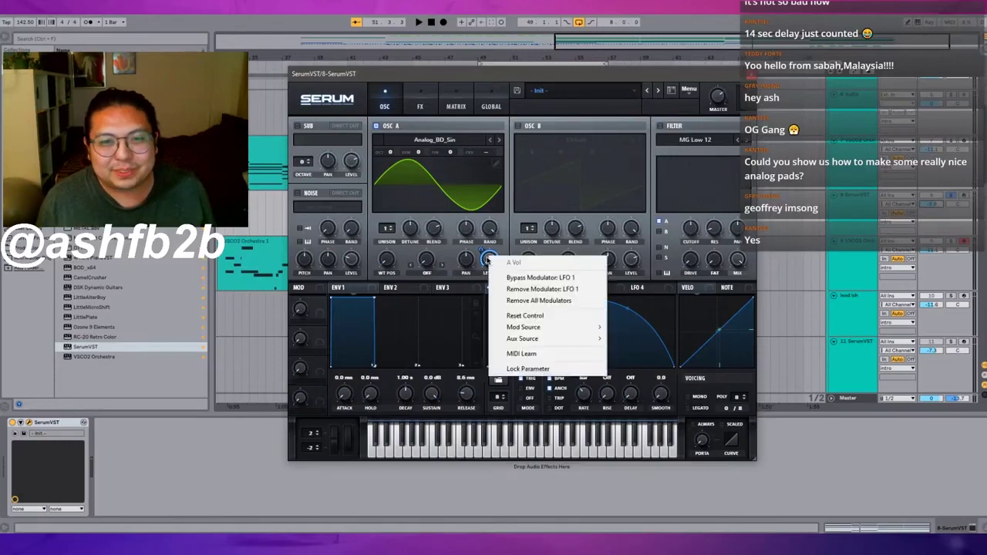
left_click(521, 316)
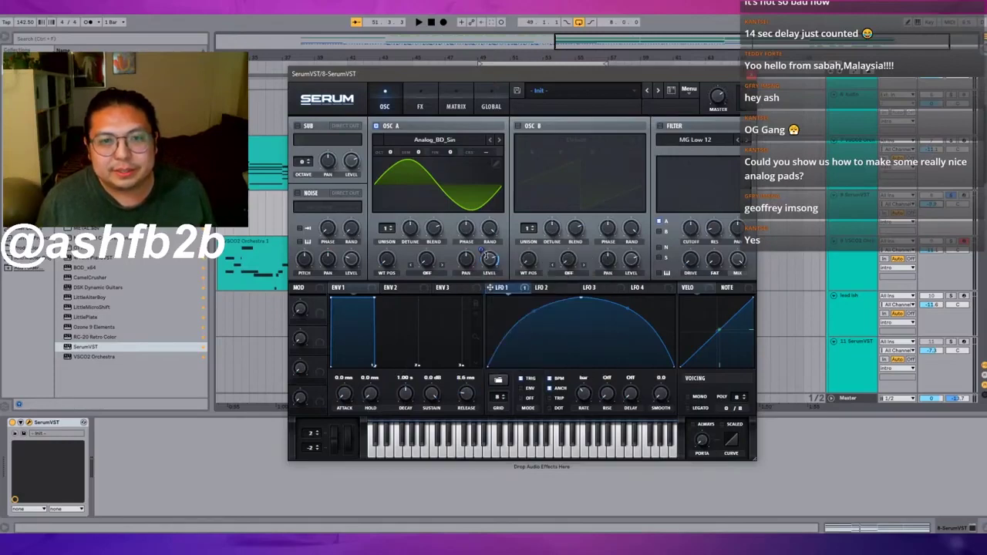
right_click(489, 260)
left_click(510, 301)
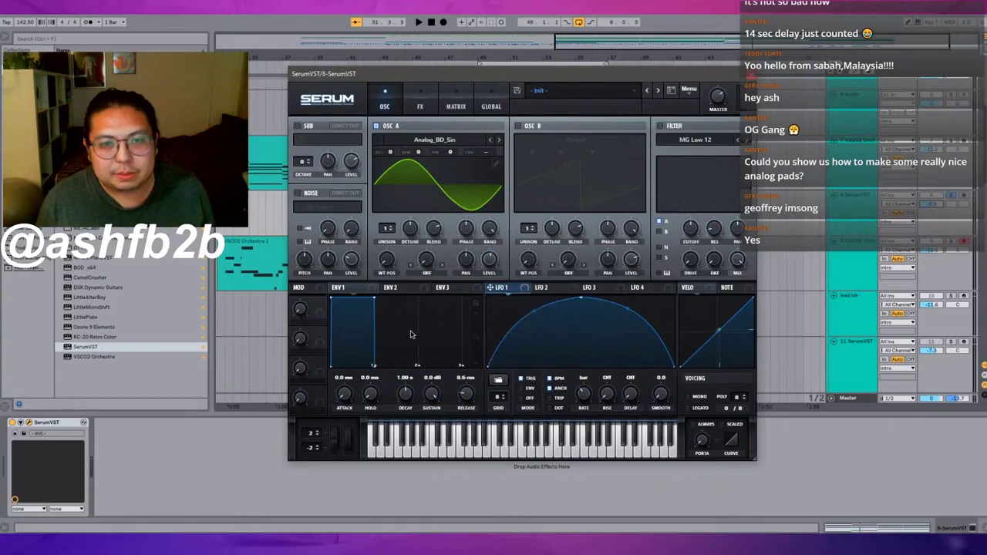
Set Envelope 1's attack to 836 ms and its release to 876 ms while auditioning the chords.
left_click_drag(339, 391, 469, 396)
key("space")
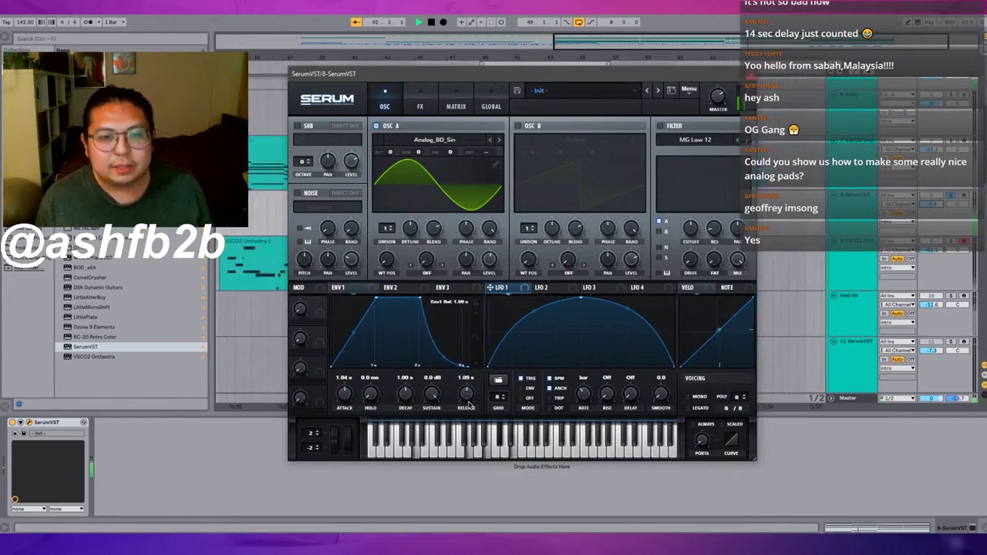
left_click_drag(468, 404, 467, 409)
left_click_drag(344, 393, 344, 400)
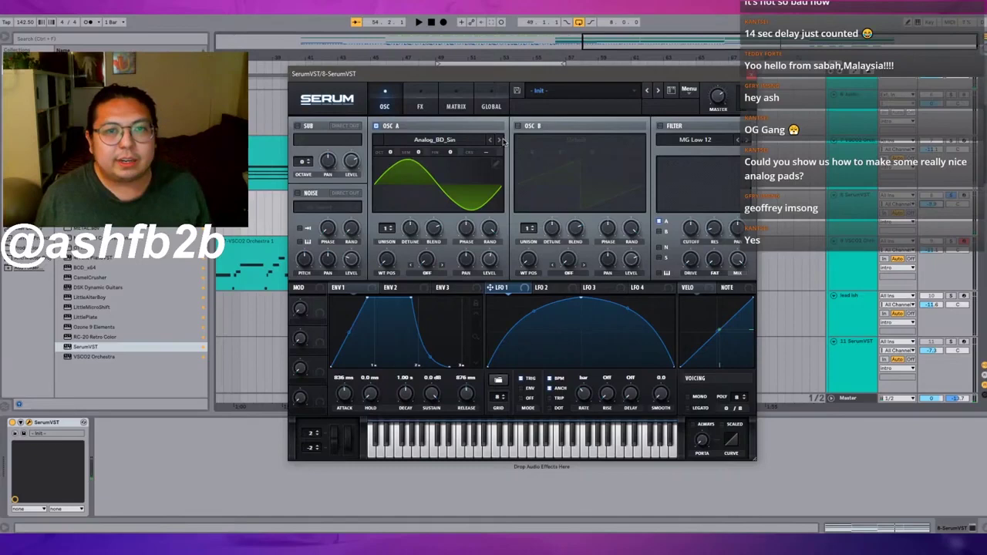
Load the analog Basic Shapes wavetable into oscillator A and move its wavetable position to the sawtooth while auditioning.
left_click(445, 141)
mouse_move(447, 152)
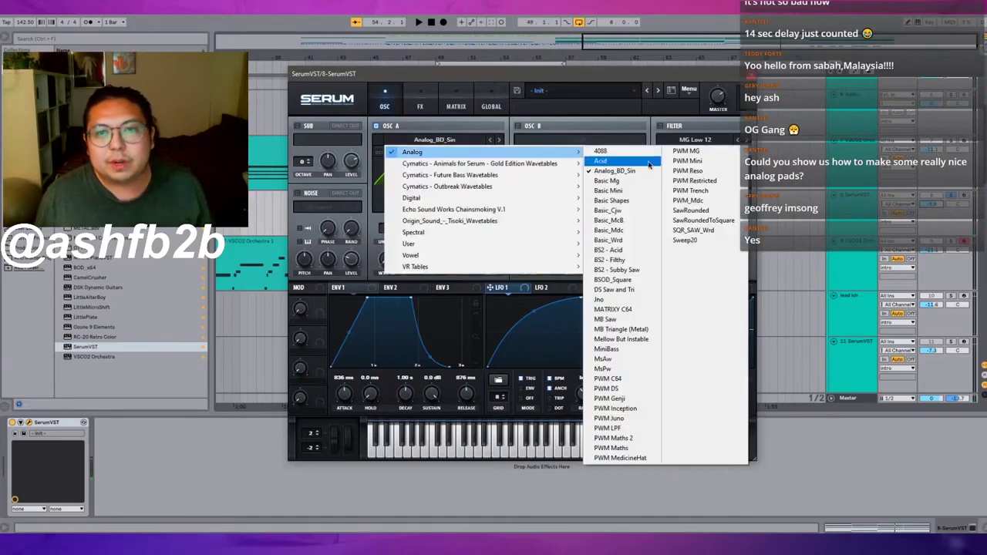
left_click(630, 200)
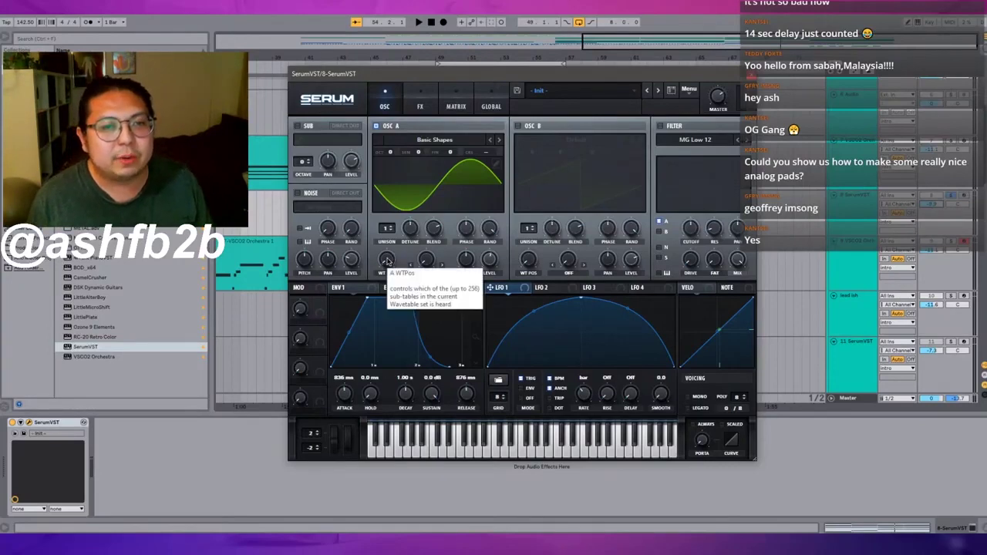
left_click(387, 261)
key("space")
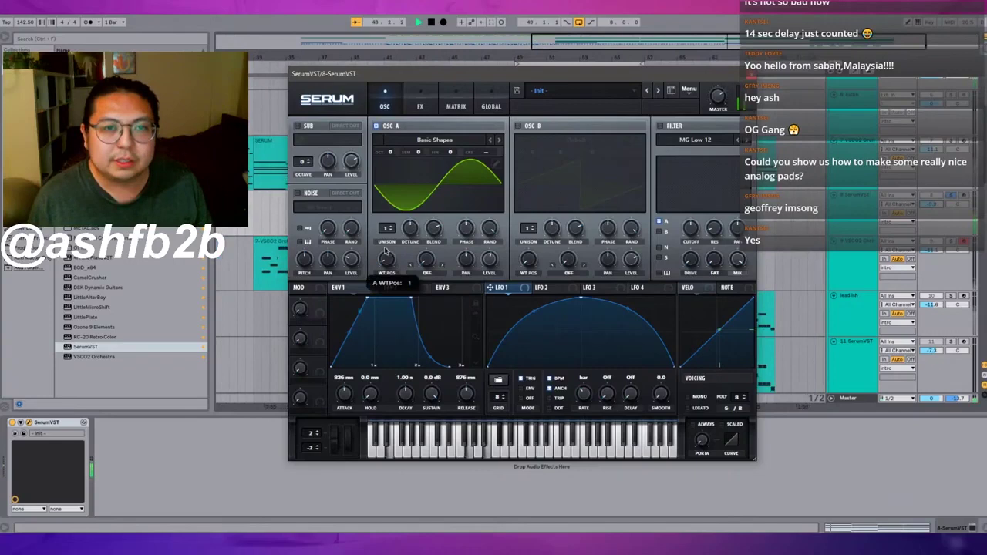
left_click_drag(387, 262, 387, 234)
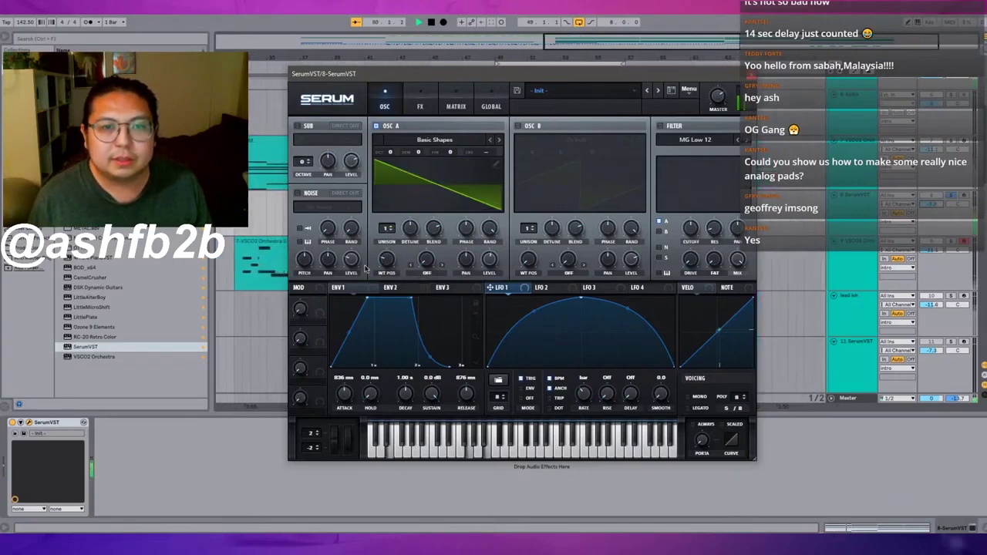
key("space")
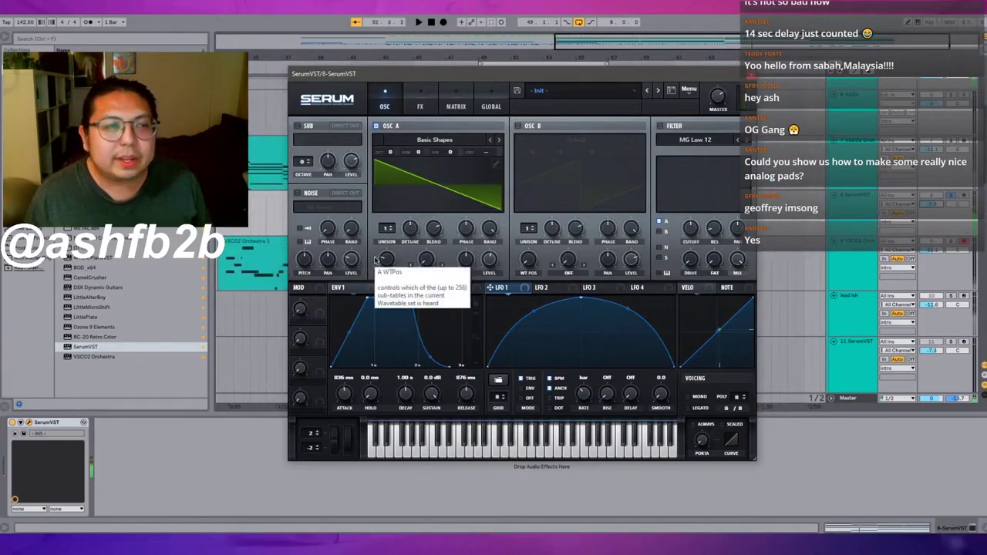
Enable the filter with the MG Low 18 type and adjust its cutoff while auditioning the chords.
left_click(659, 126)
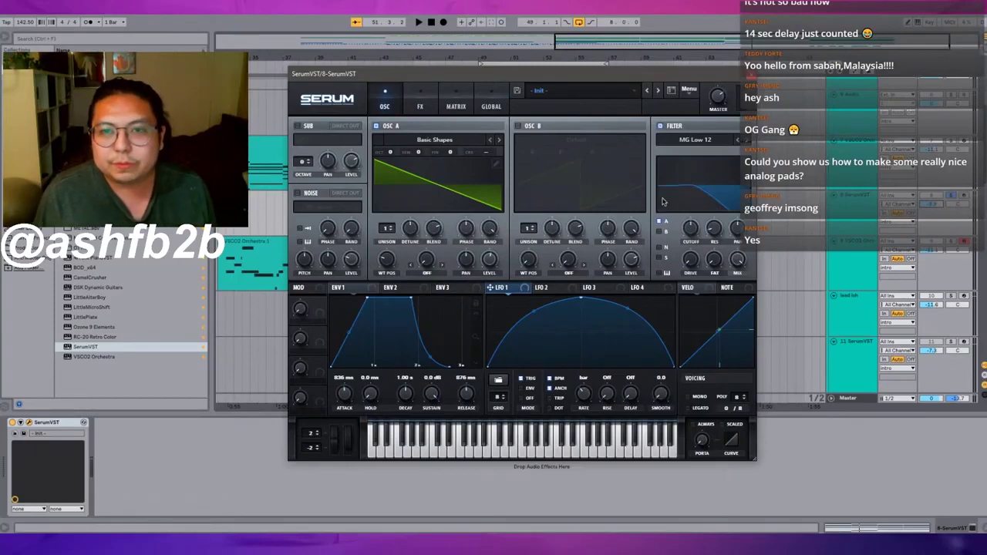
left_click(679, 146)
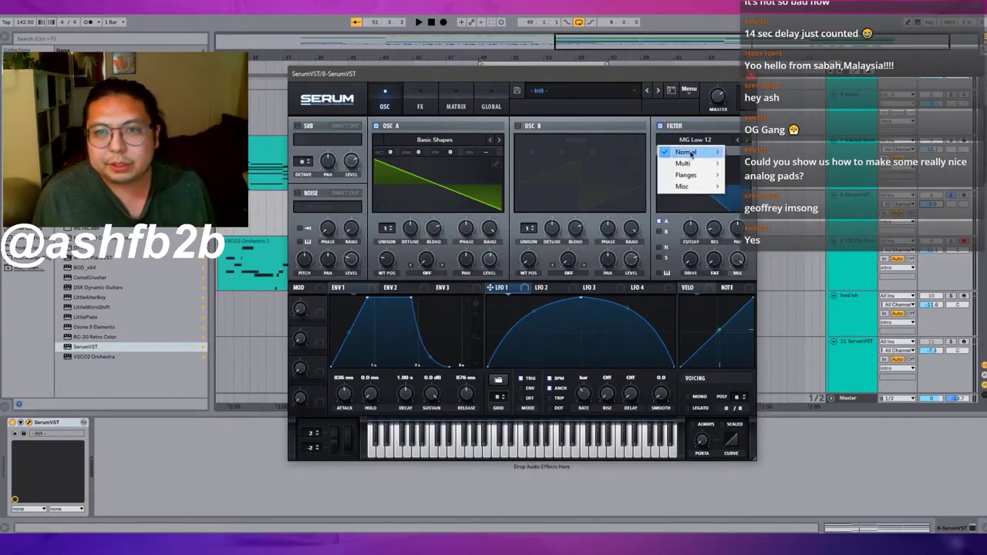
mouse_move(692, 148)
left_click(757, 173)
key("space")
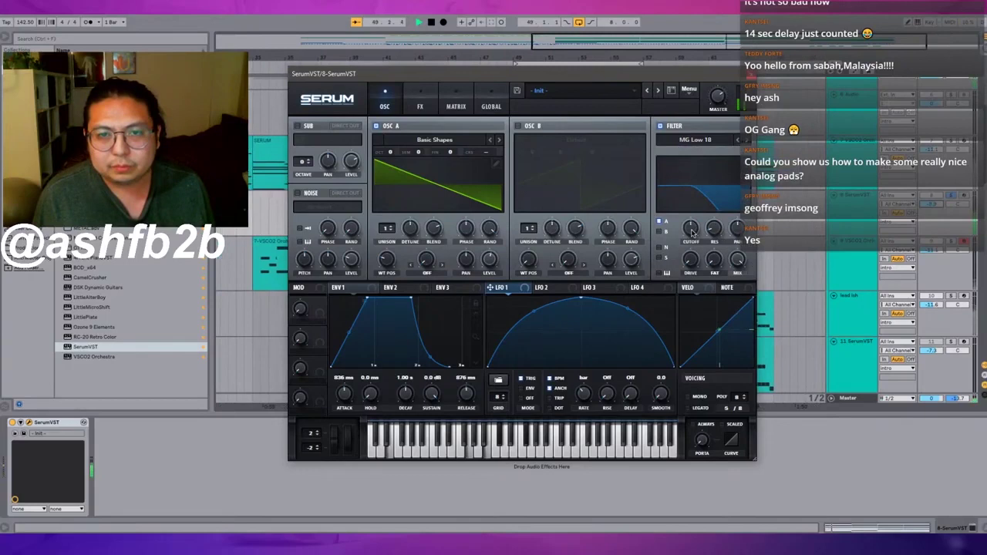
left_click_drag(692, 228, 709, 234)
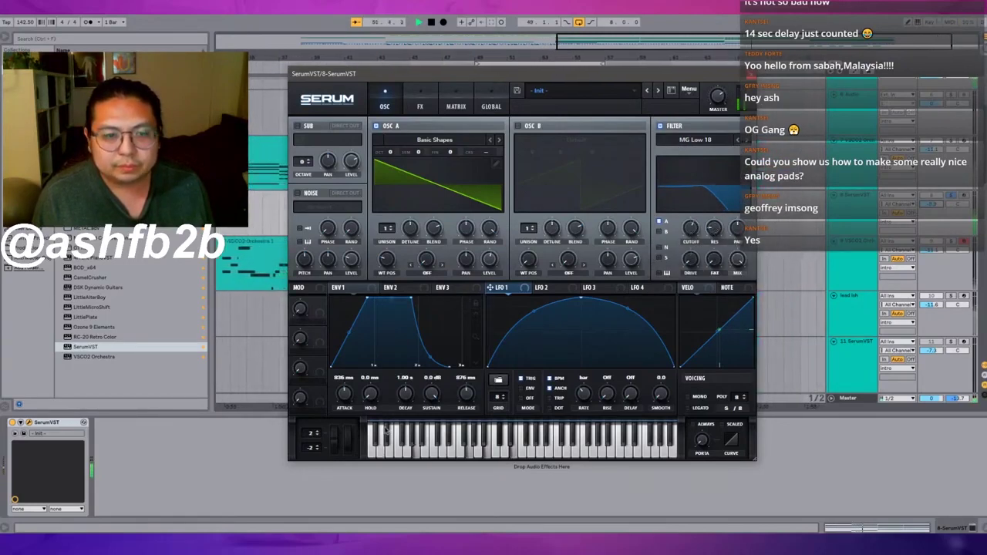
left_click(272, 241)
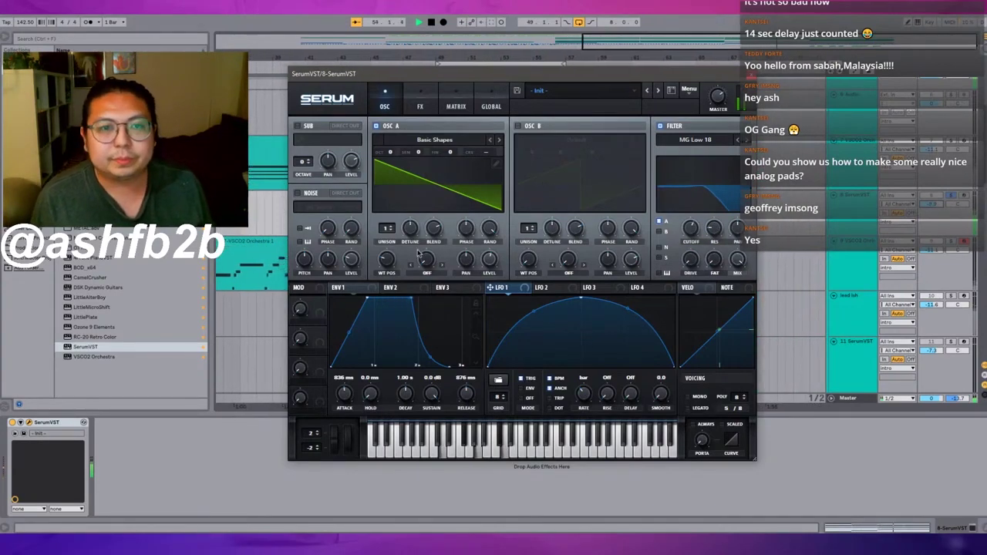
key("space")
Set oscillator A's unison to 3 voices and adjust its detune and blend while auditioning.
left_click_drag(390, 233, 411, 264)
key("space")
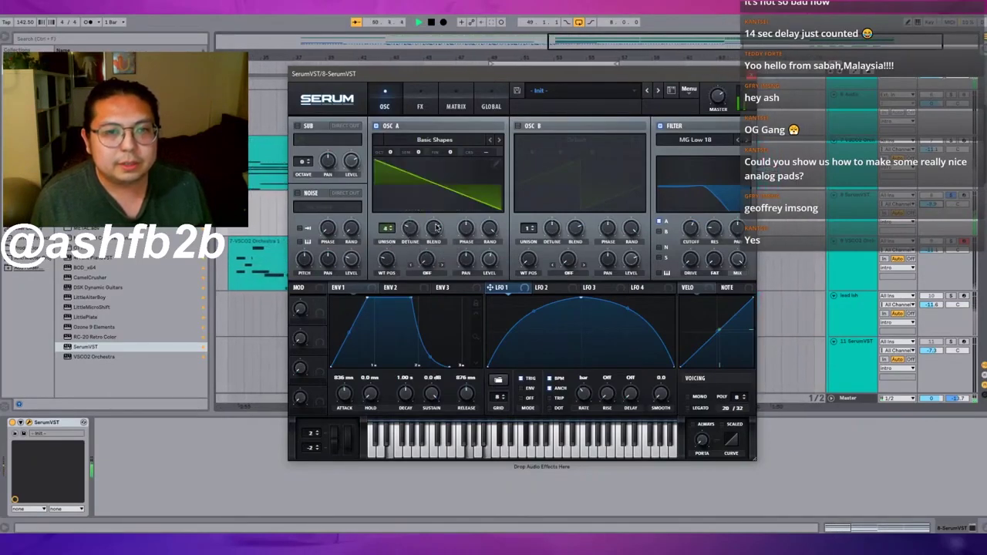
left_click_drag(433, 230, 386, 240)
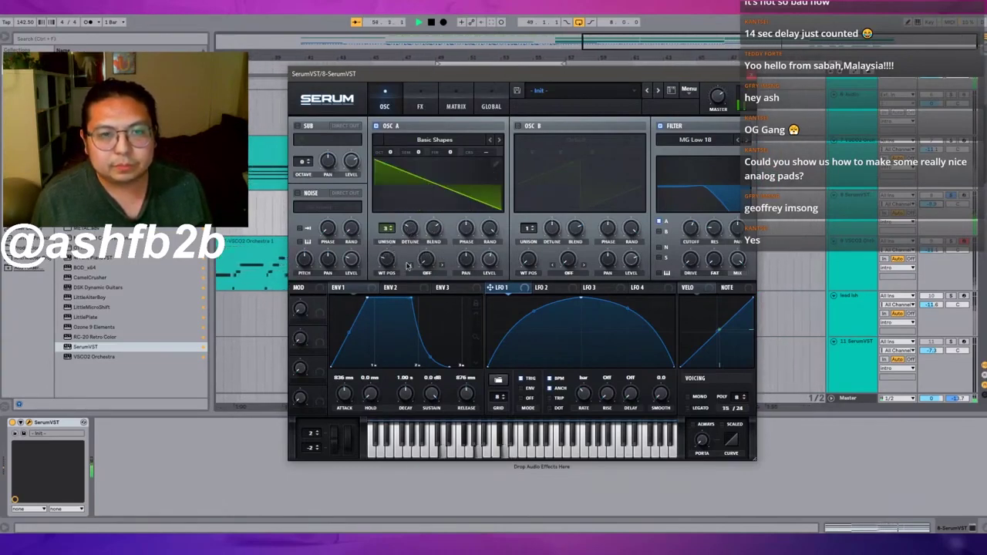
left_click_drag(387, 255, 391, 253)
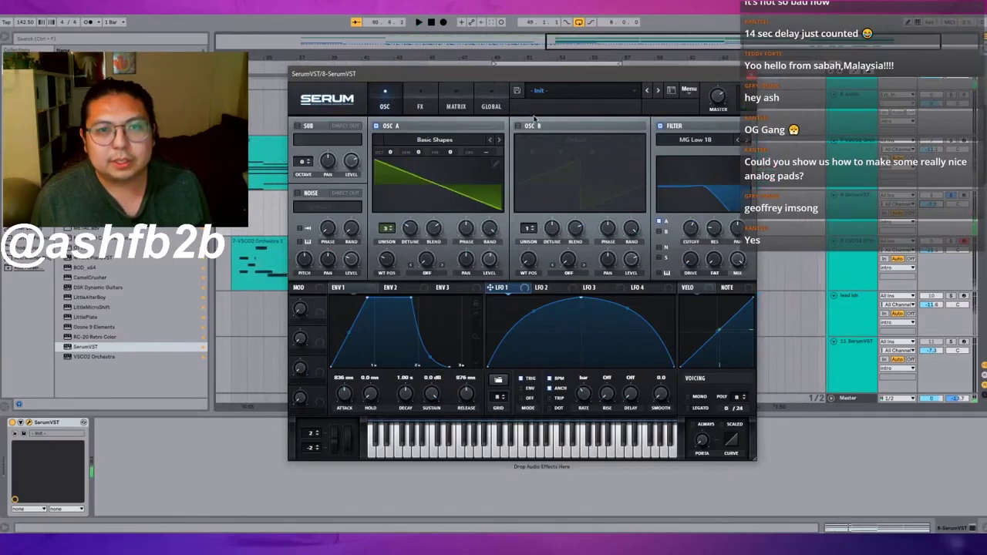
Enable oscillator B with the Basic Shapes wavetable, route it through the filter and set its octave to +1.
left_click(520, 124)
left_click(574, 138)
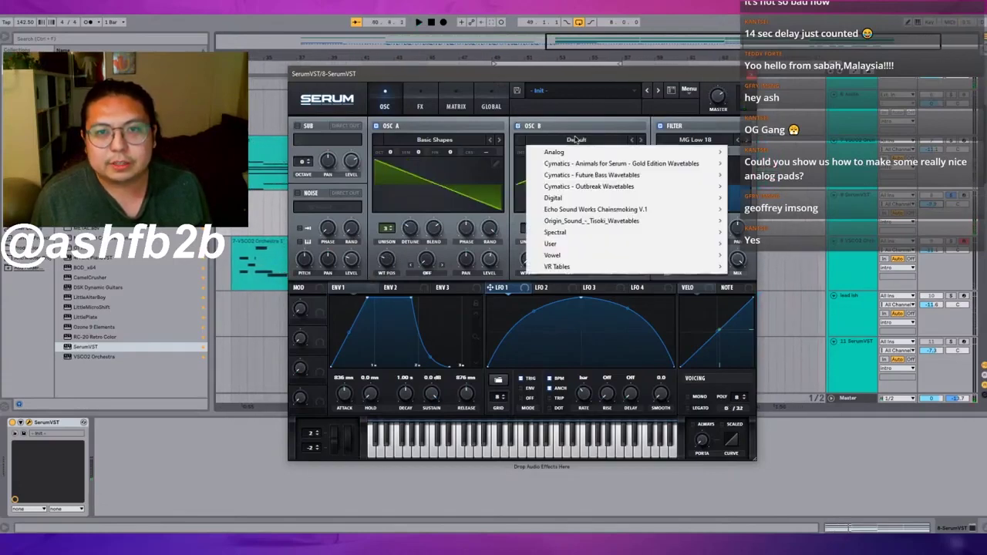
mouse_move(590, 153)
left_click(752, 191)
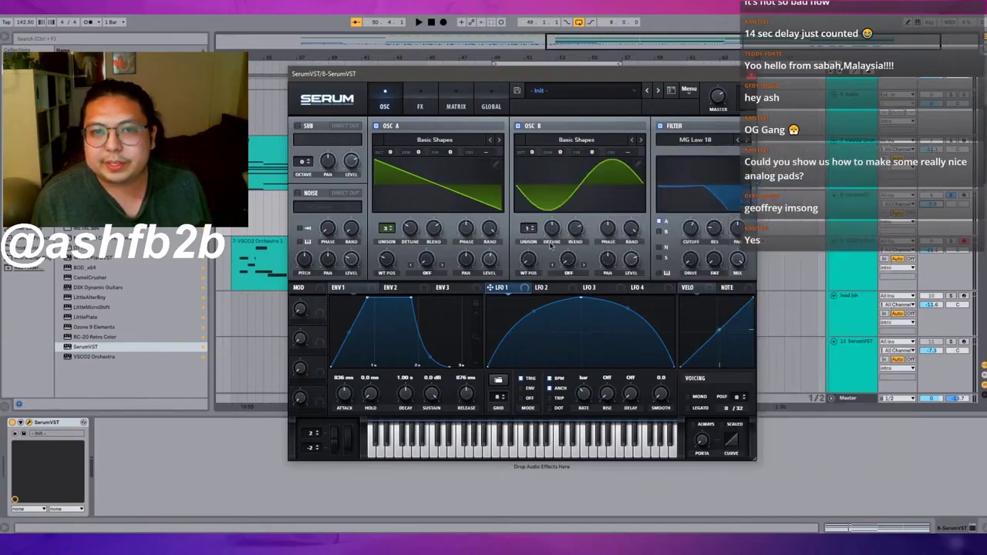
left_click_drag(528, 263, 529, 258)
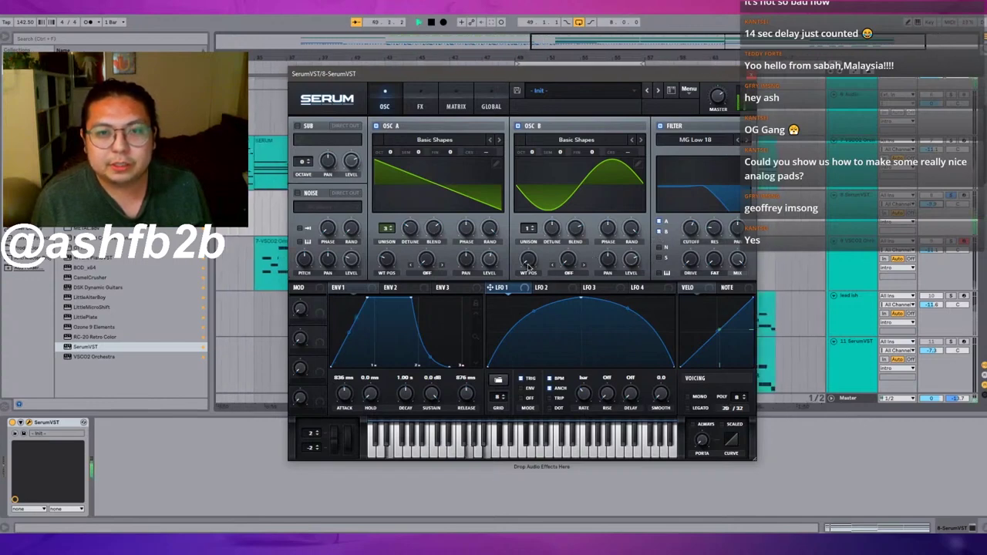
left_click_drag(532, 153, 532, 147)
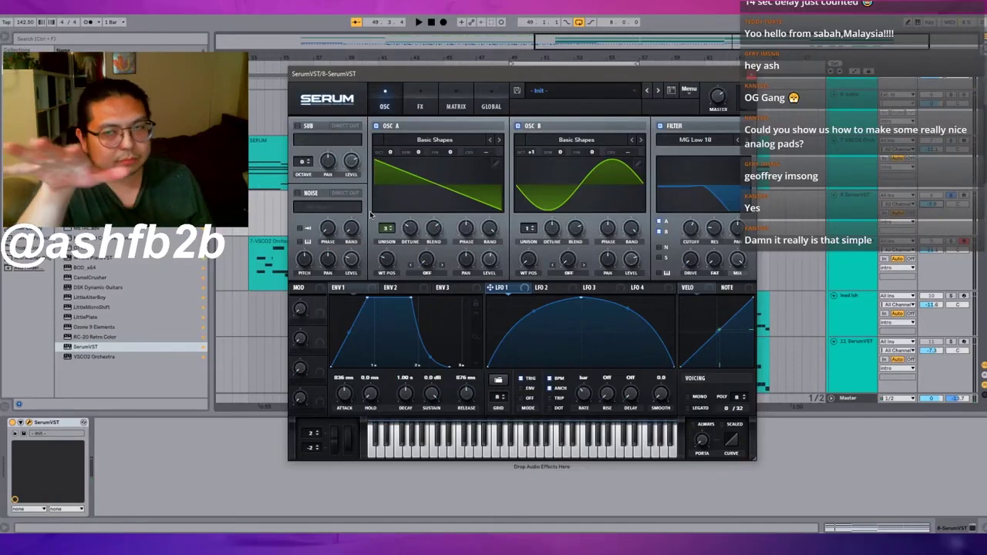
Balance oscillator B's level and move its wavetable position to the triangle shape while auditioning.
key("space")
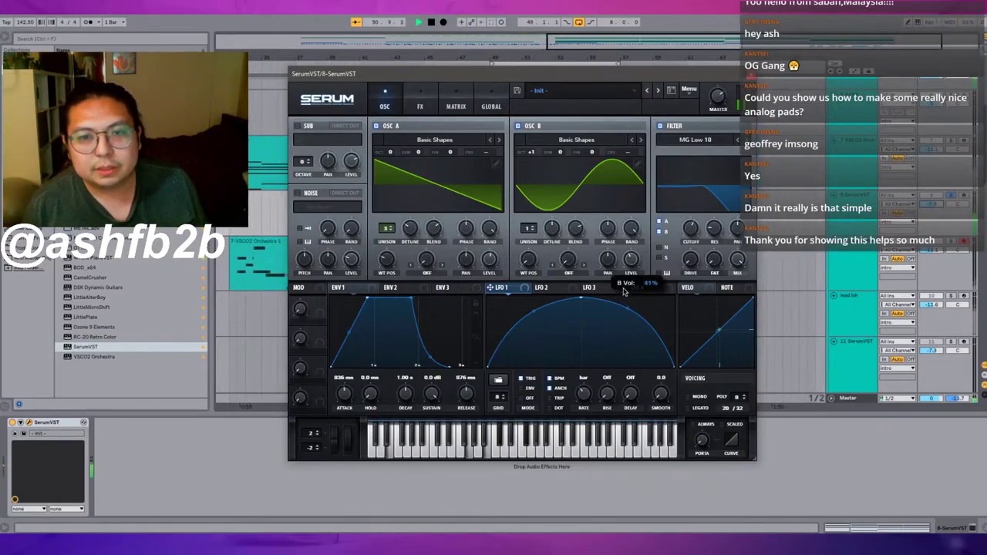
left_click_drag(624, 288, 628, 278)
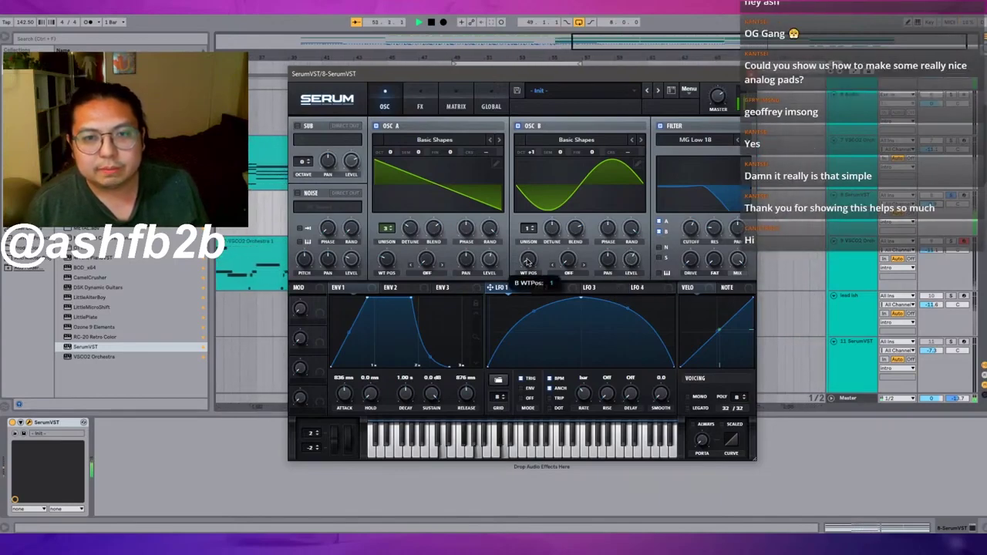
left_click_drag(528, 261, 530, 240)
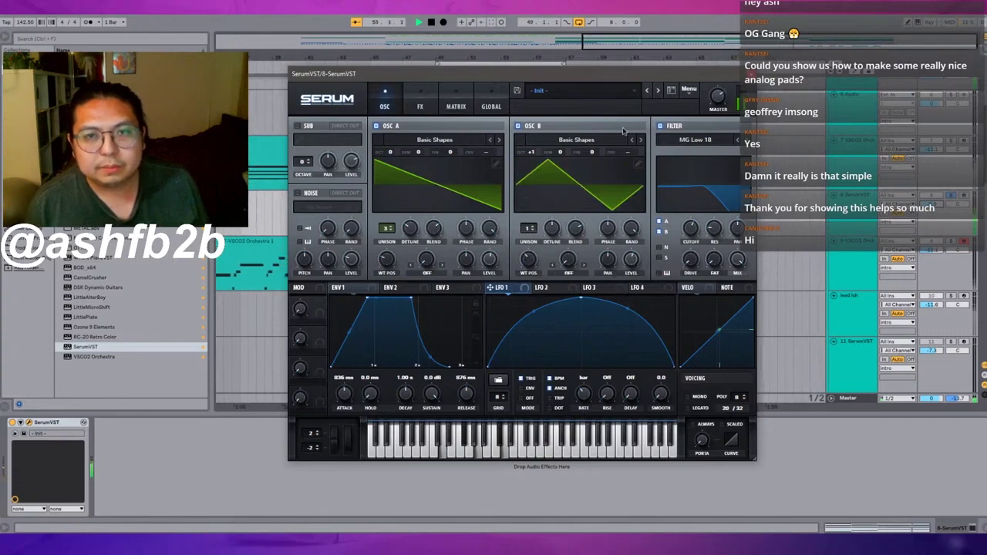
Raise the filter's resonance slightly while the chords play.
mouse_move(690, 230)
left_click_drag(711, 228, 711, 219)
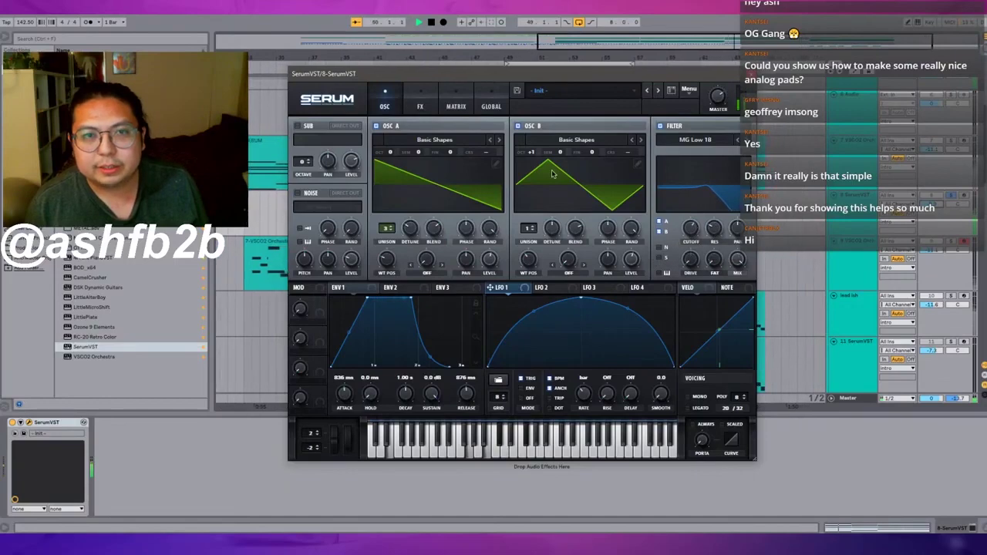
Move the Serum window clear of the chat overlay and set oscillator B's unison to 3 voices while auditioning.
left_click_drag(558, 80, 439, 70)
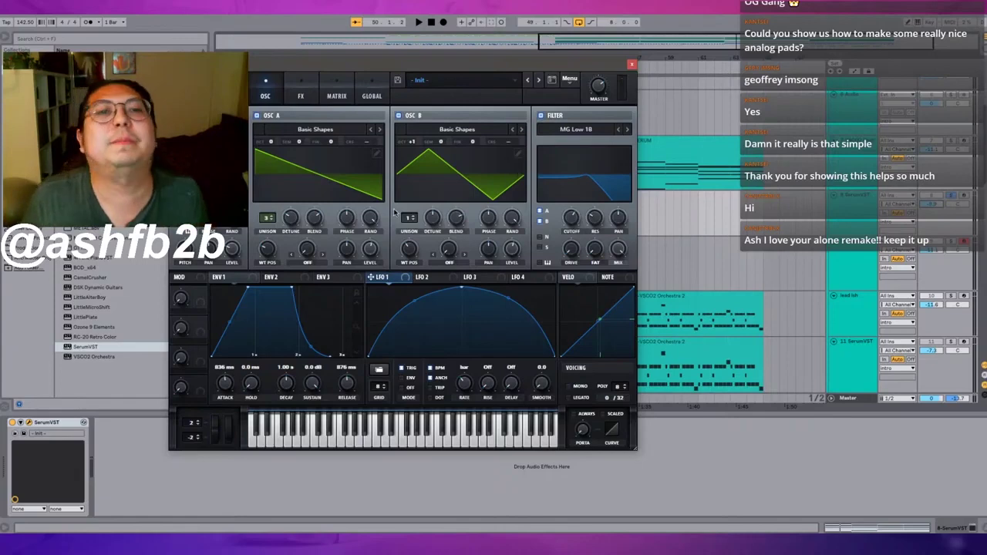
key("space")
left_click_drag(409, 218, 428, 234)
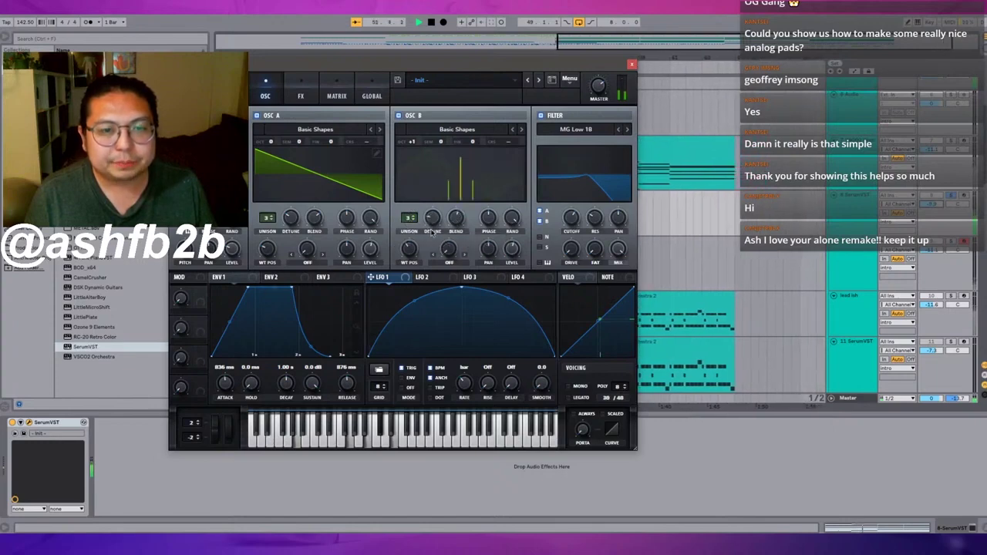
key("space")
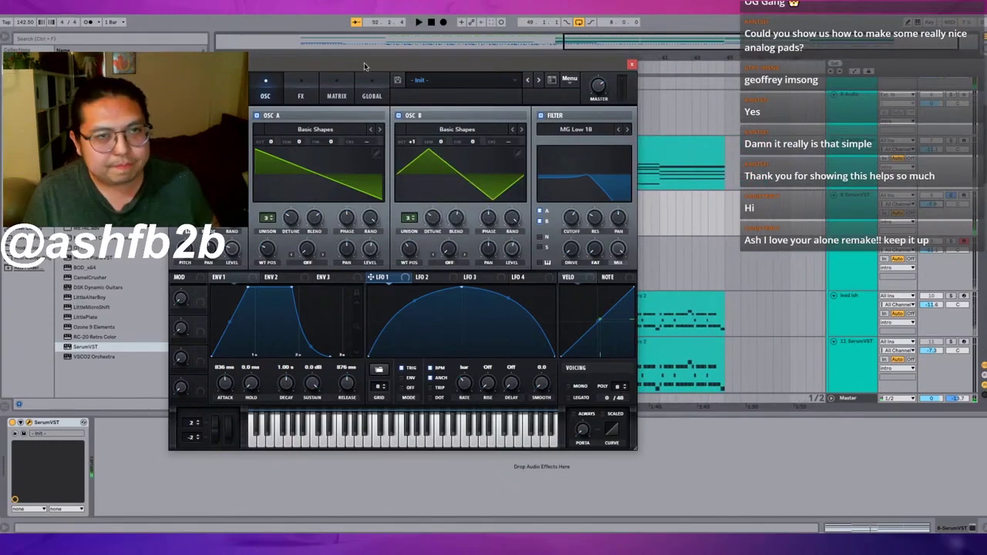
Move the Serum window clear of the chord clip and lower the filter cutoff slightly while auditioning the pad.
left_click_drag(364, 65, 204, 38)
left_click(523, 201)
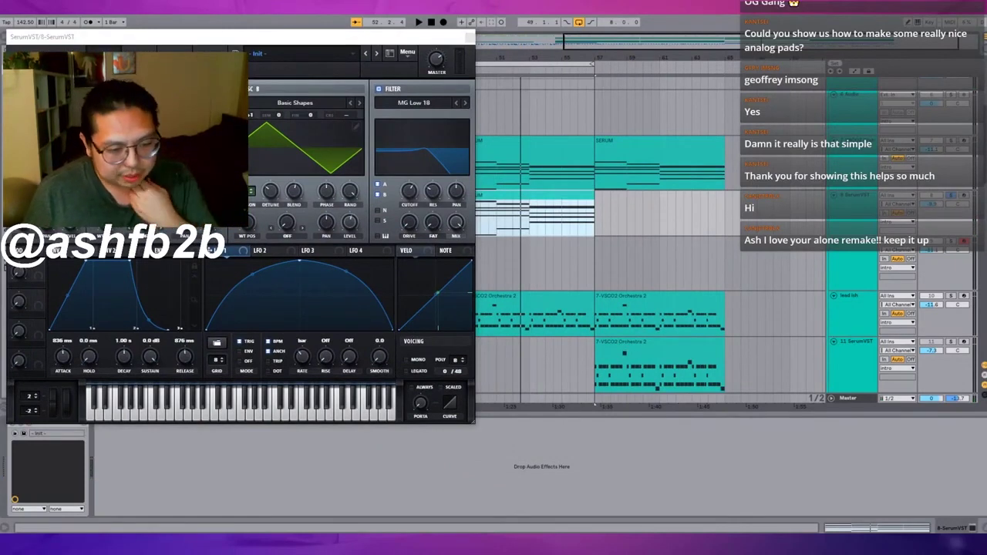
key("space")
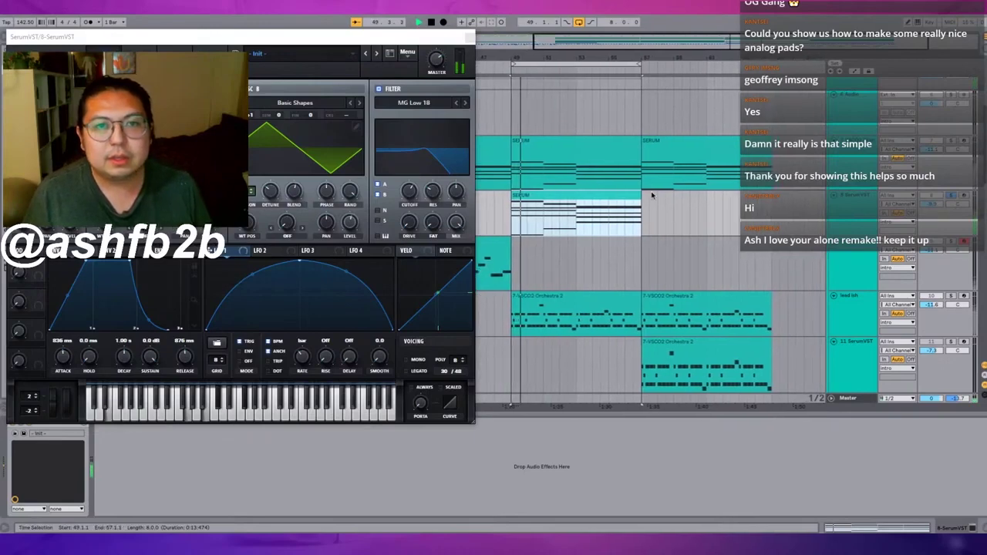
left_click_drag(409, 192, 411, 215)
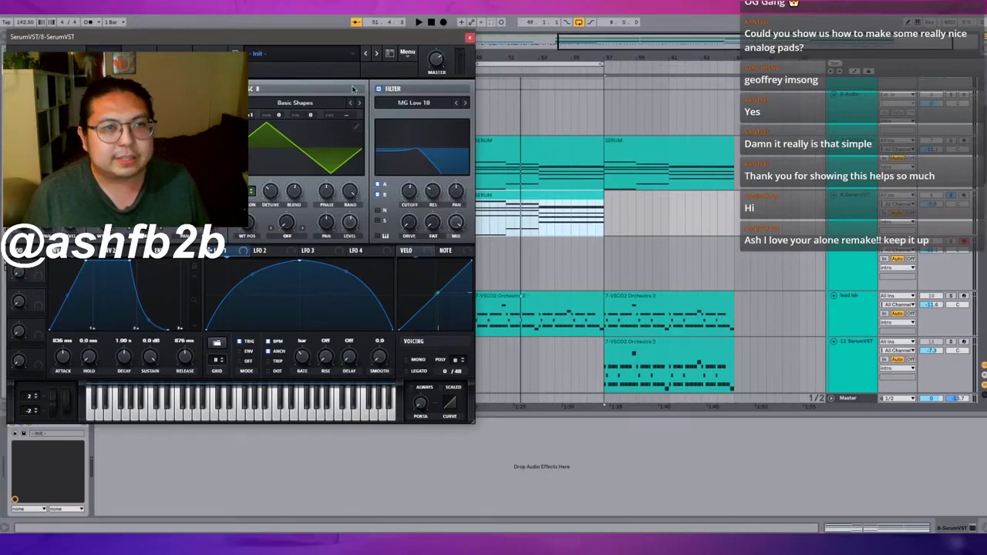
Close the Serum window and add the RC-20 Retro Color effect to the pad's SerumVST track.
left_click(468, 38)
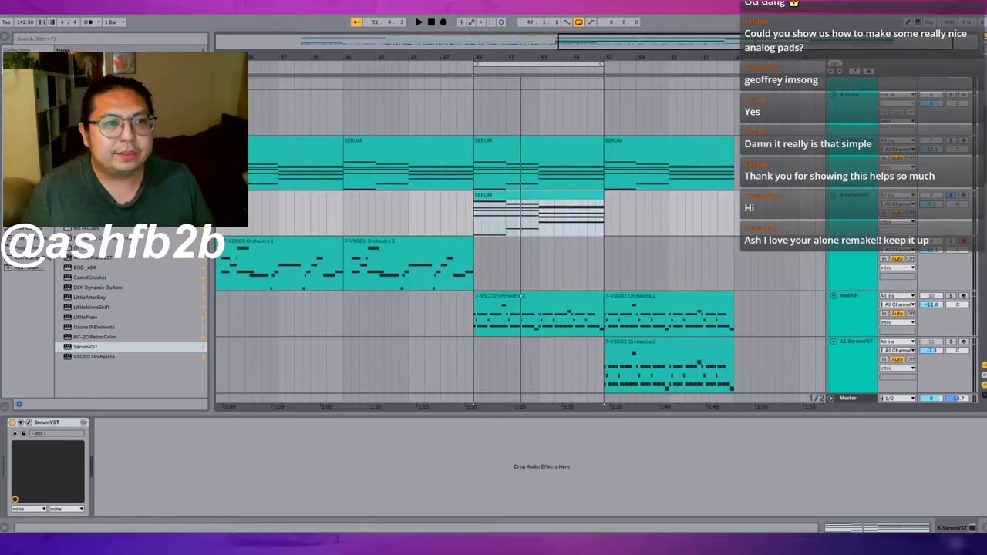
left_click(100, 337)
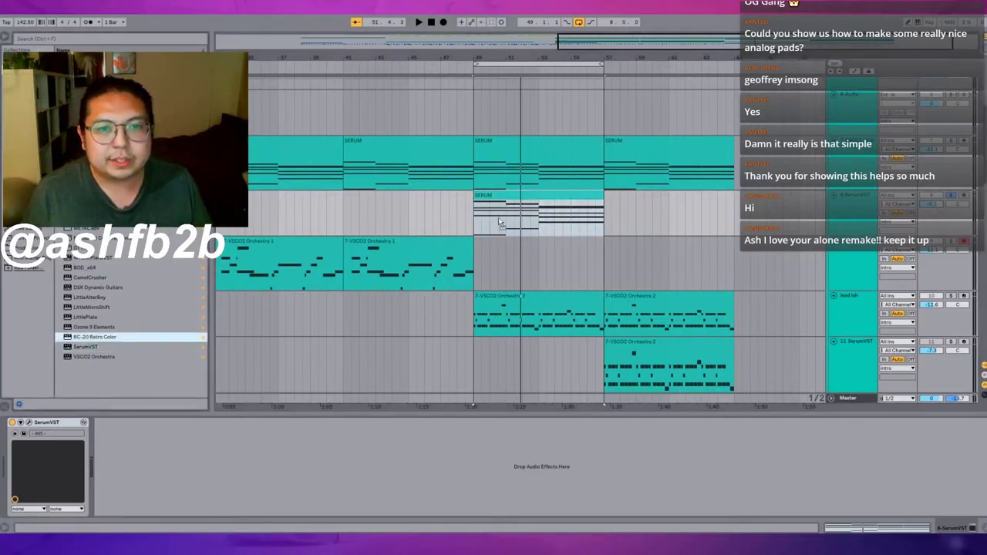
left_click_drag(498, 222, 498, 219)
Play the chords through RC-20 Retro Color and raise Noise to 40% and Wobble to 48%.
key("space")
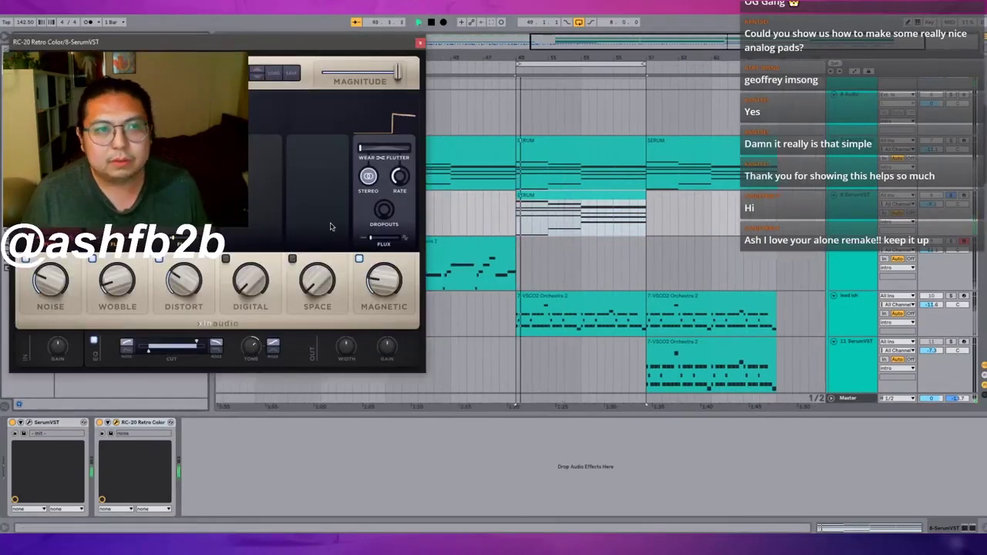
left_click_drag(51, 281, 50, 254)
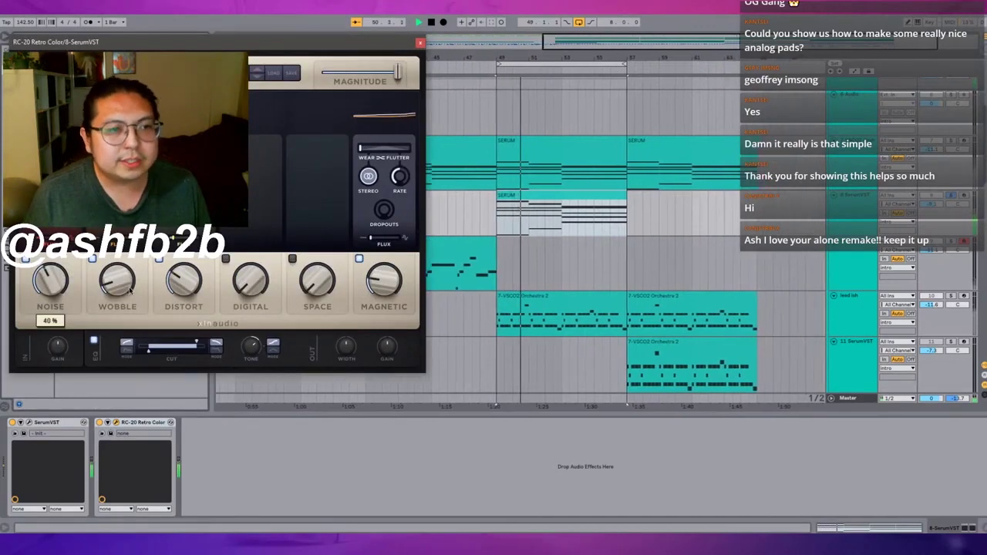
left_click_drag(130, 289, 129, 266)
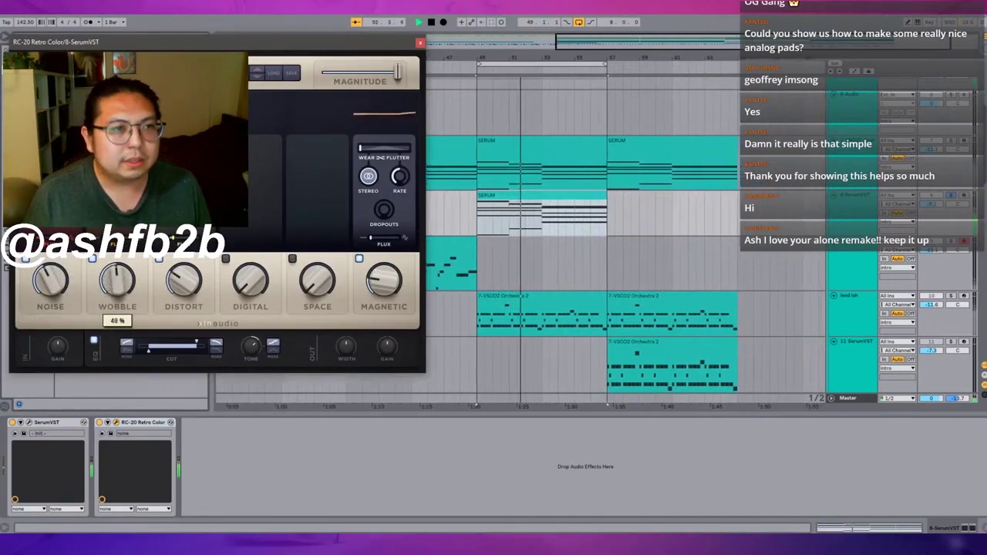
Bring in RC-20's Space effect at about half, adjust Distort and reduce Noise to 17% while the chords play.
left_click_drag(317, 284, 312, 177)
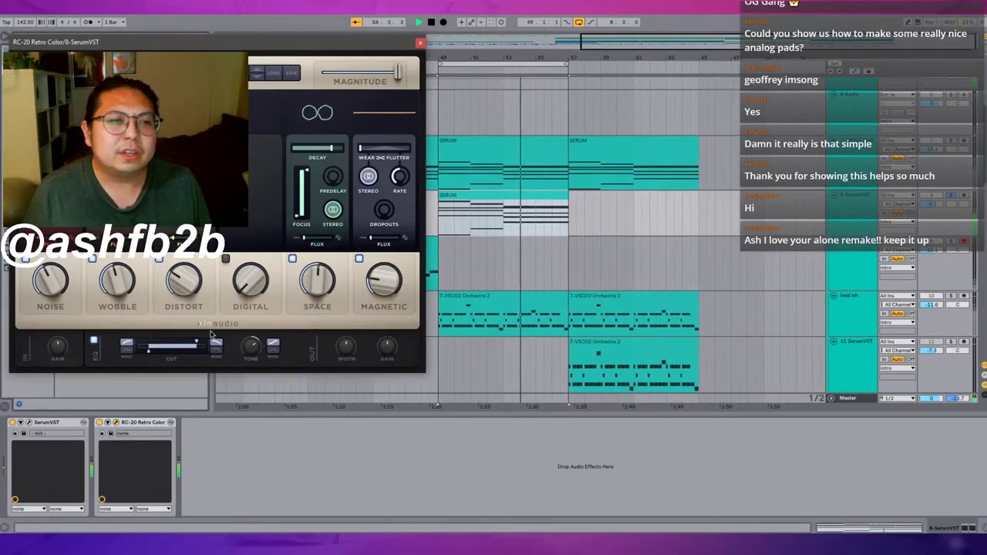
left_click_drag(179, 285, 177, 281)
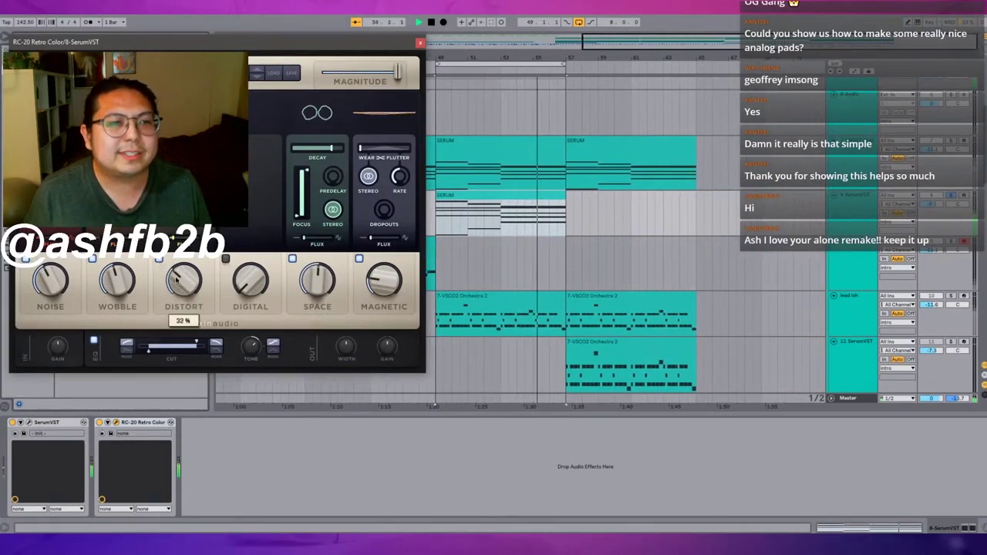
left_click_drag(50, 282, 48, 343)
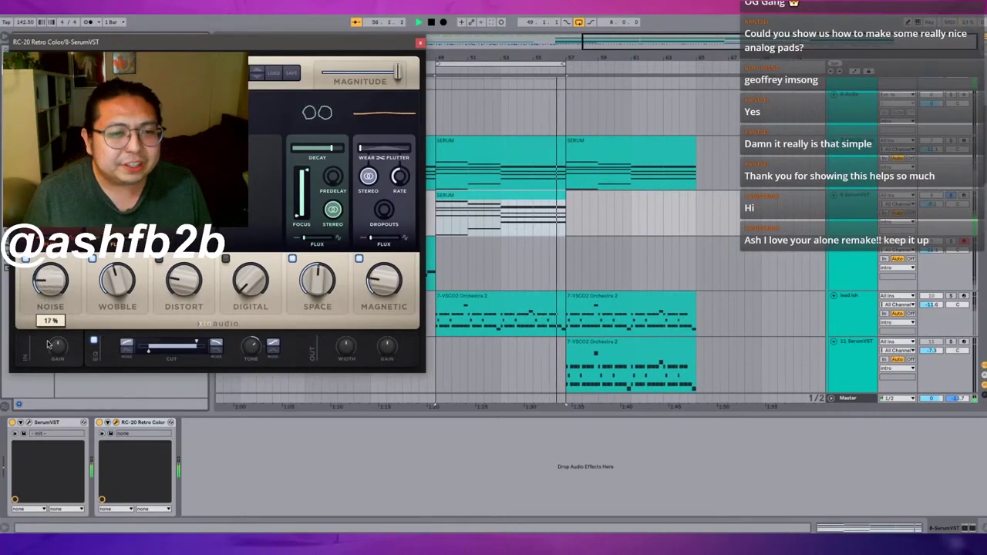